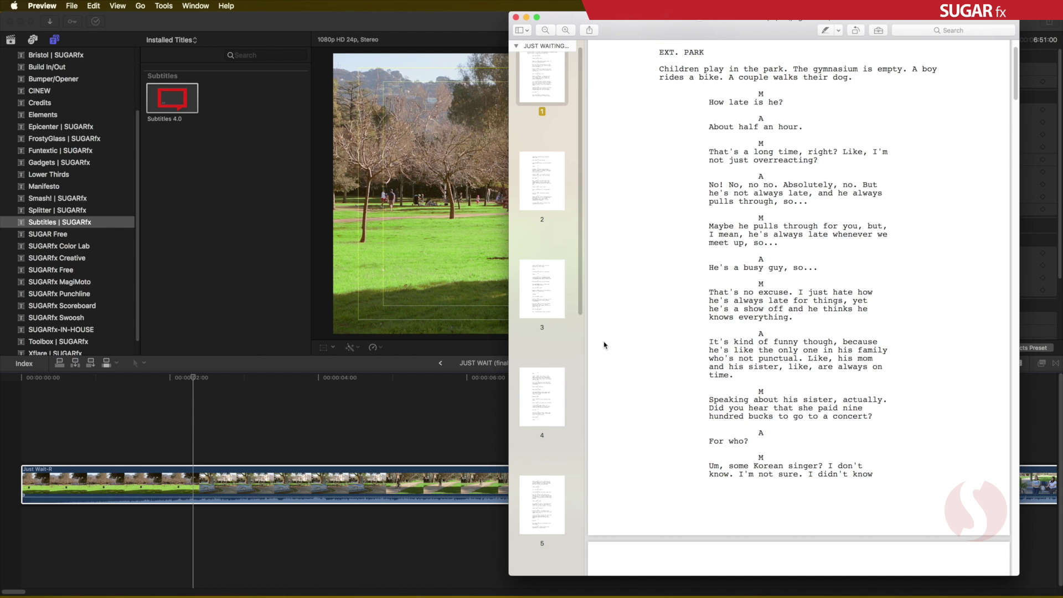
- Copy the dialogue line "How late is he?" from the script PDF
drag(709, 102, 783, 102)
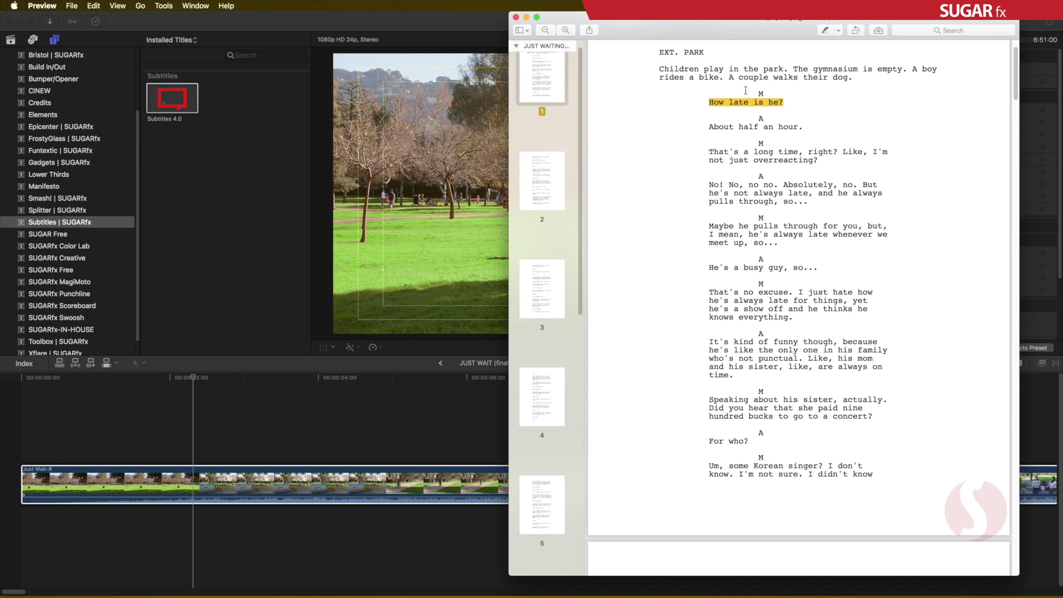
click(94, 6)
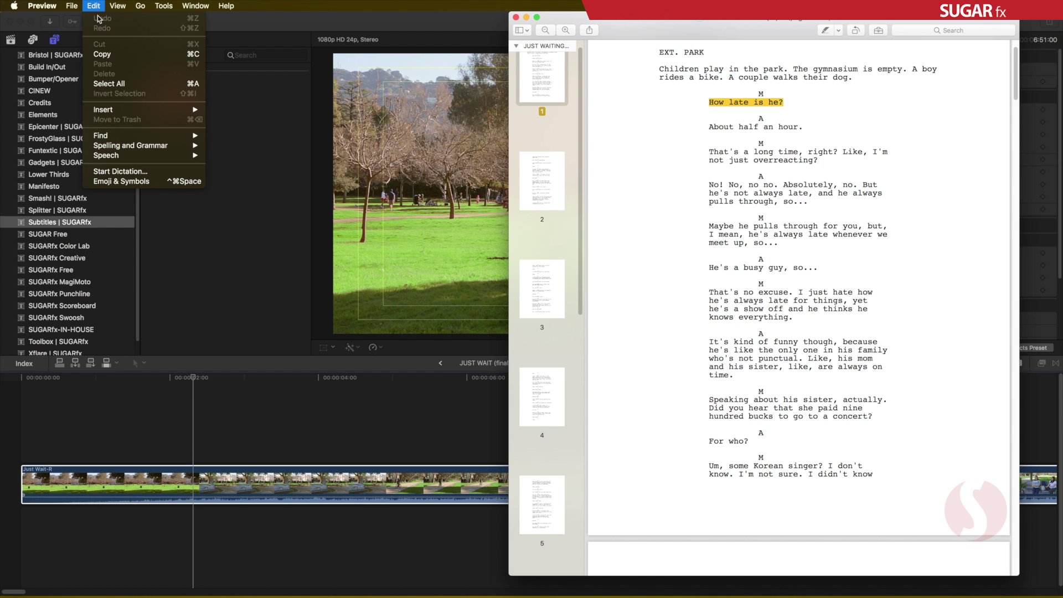
click(108, 59)
- Switch to Final Cut Pro and add a marker at 00:00:03:16 on the Just Wait-R clip, named "How late is he?"
click(194, 381)
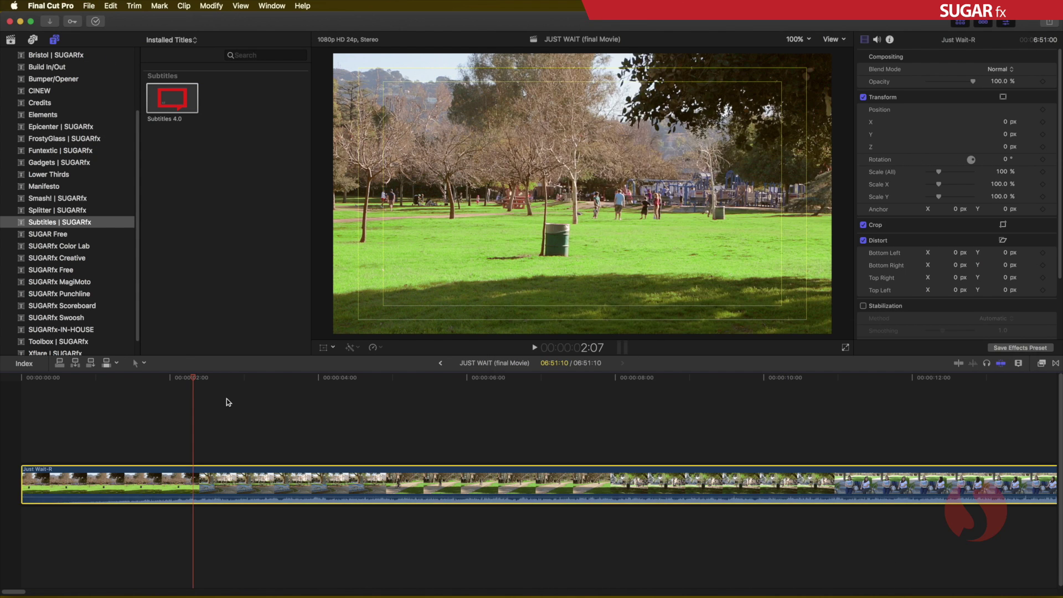
drag(195, 381, 293, 394)
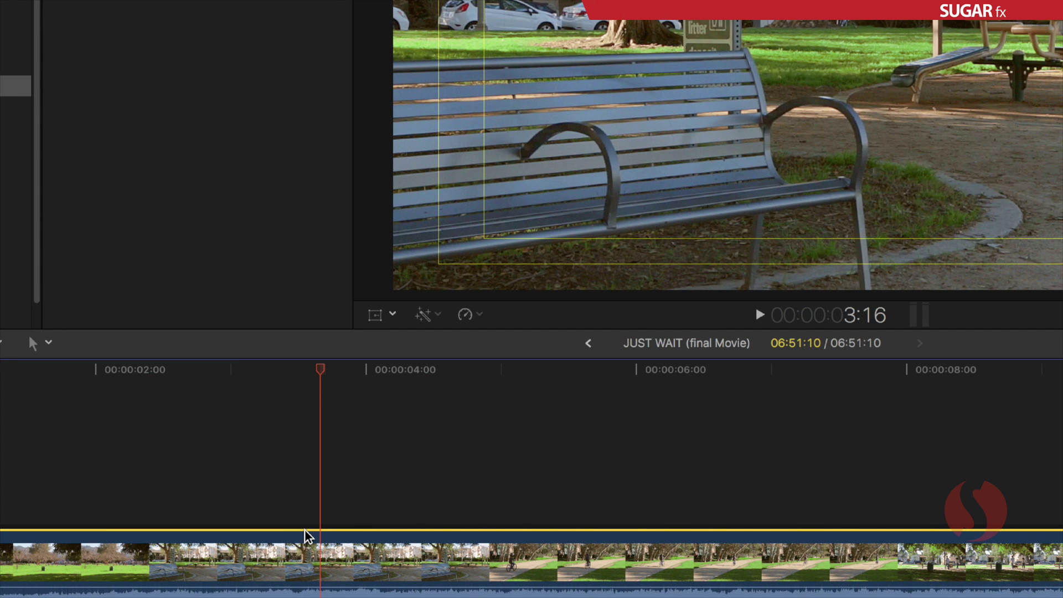
key(m)
key(m)
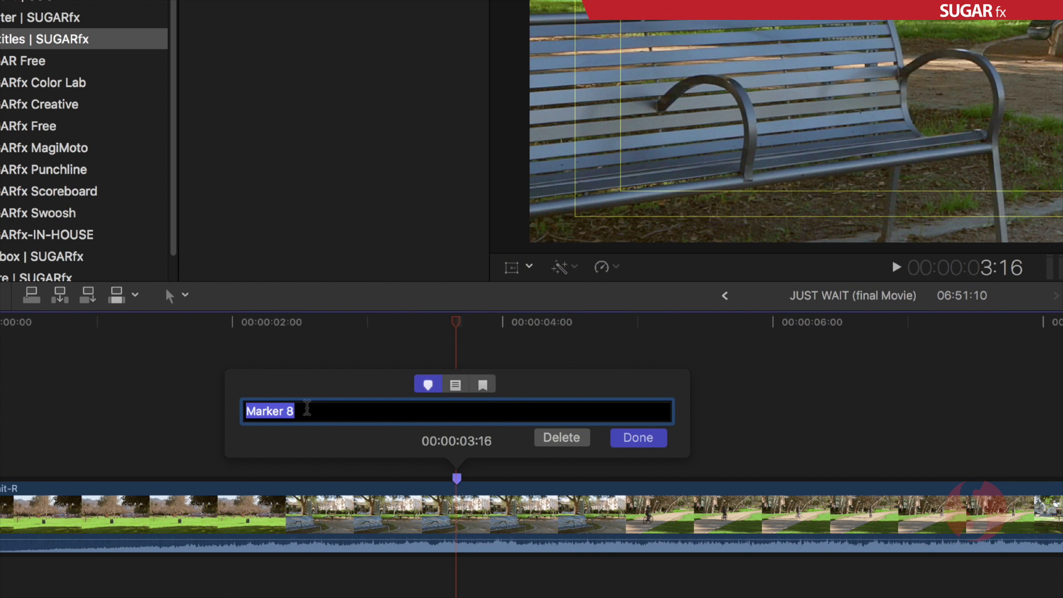
drag(297, 411, 245, 411)
key(BackSpace)
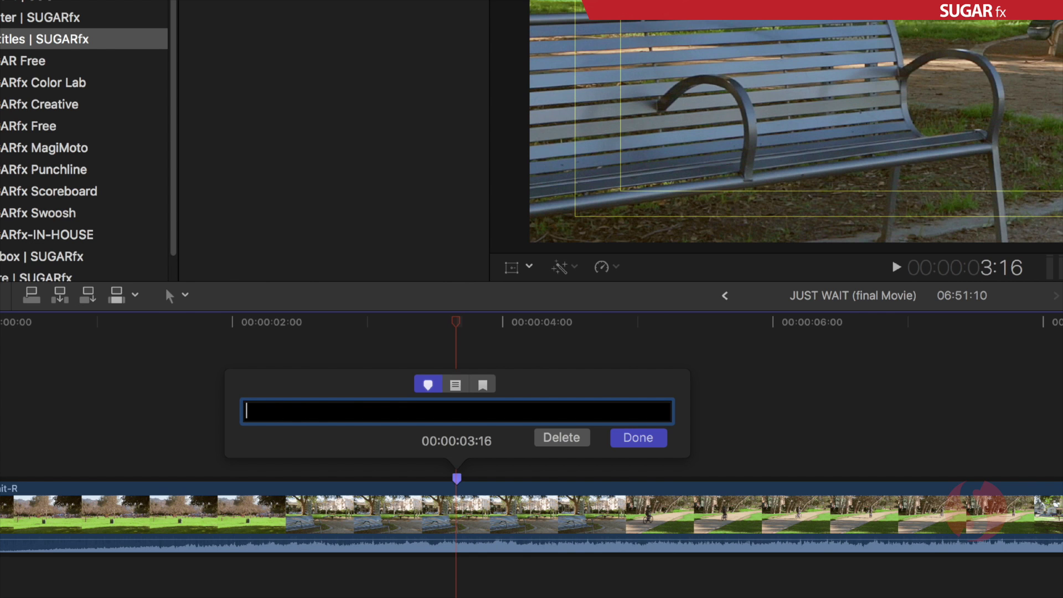
text(How late is he?)
click(645, 442)
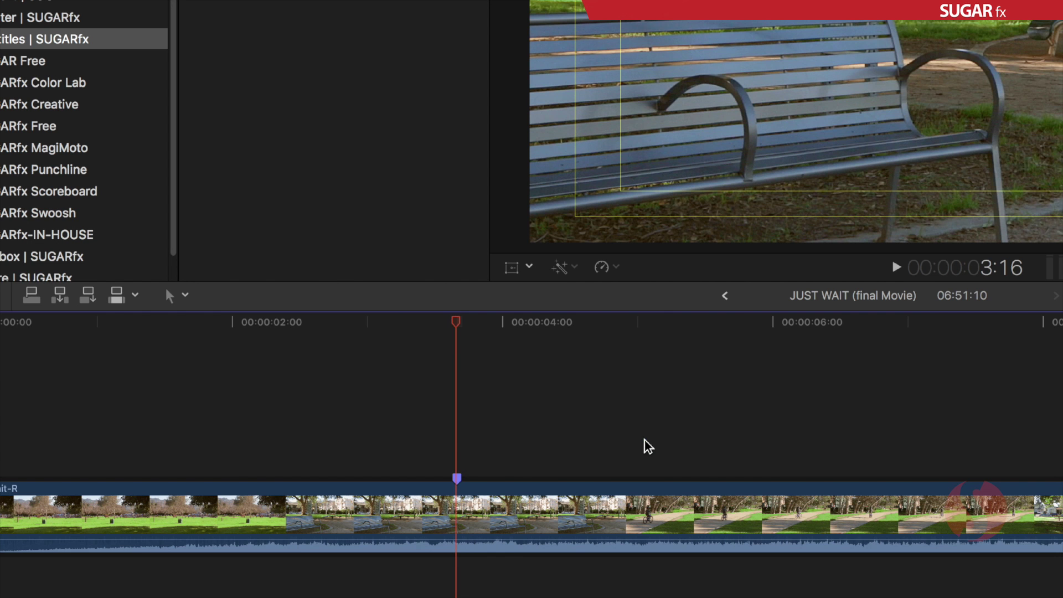
- Convert the "How late is he?" marker to a chapter marker and extend its end to about midway between 4 and 5 seconds
double_click(457, 478)
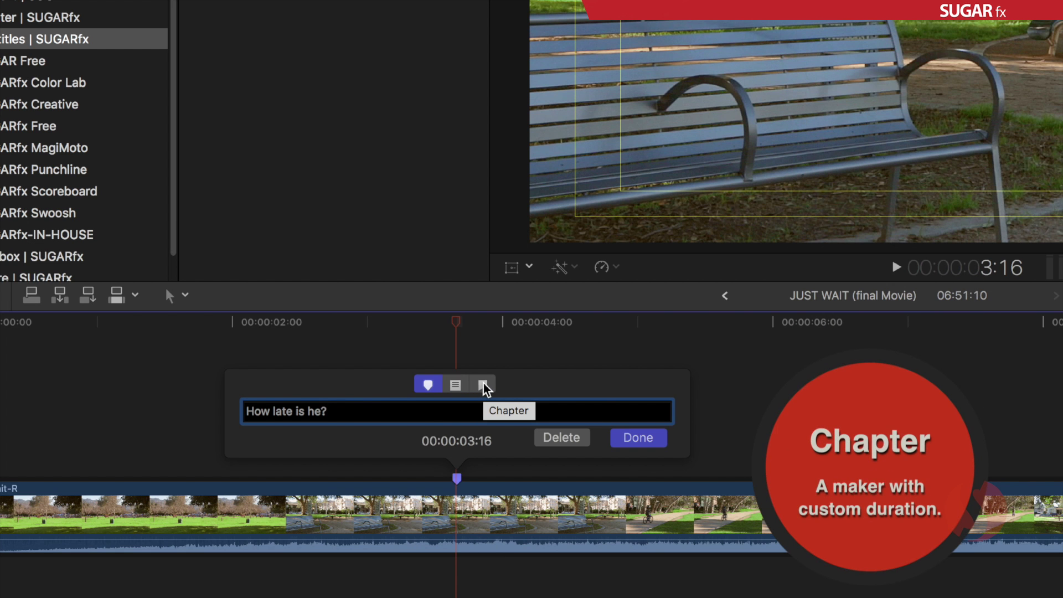
click(484, 386)
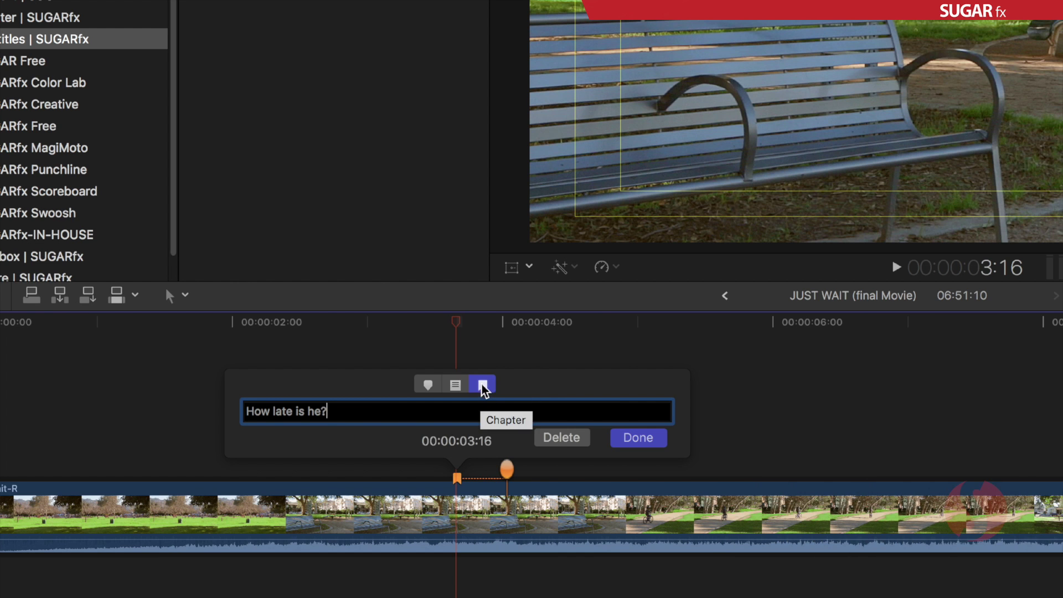
click(643, 439)
mouse_move(506, 468)
mouse_down()
mouse_move(624, 468)
mouse_move(547, 469)
mouse_move(615, 468)
mouse_move(556, 469)
mouse_move(565, 471)
mouse_up()
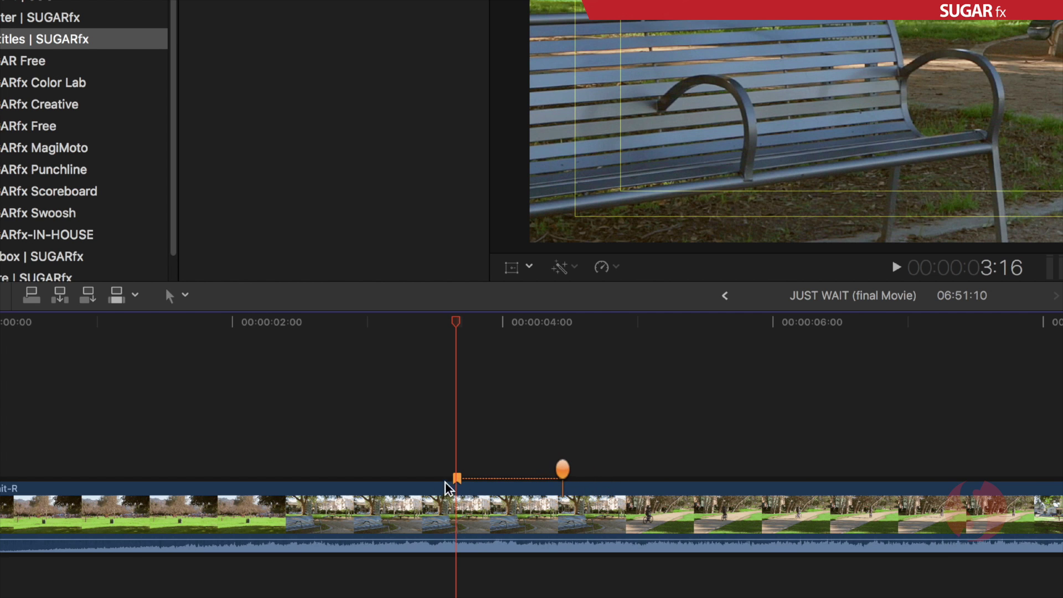
- Change the "How late is he?" chapter marker back to a standard marker
double_click(457, 478)
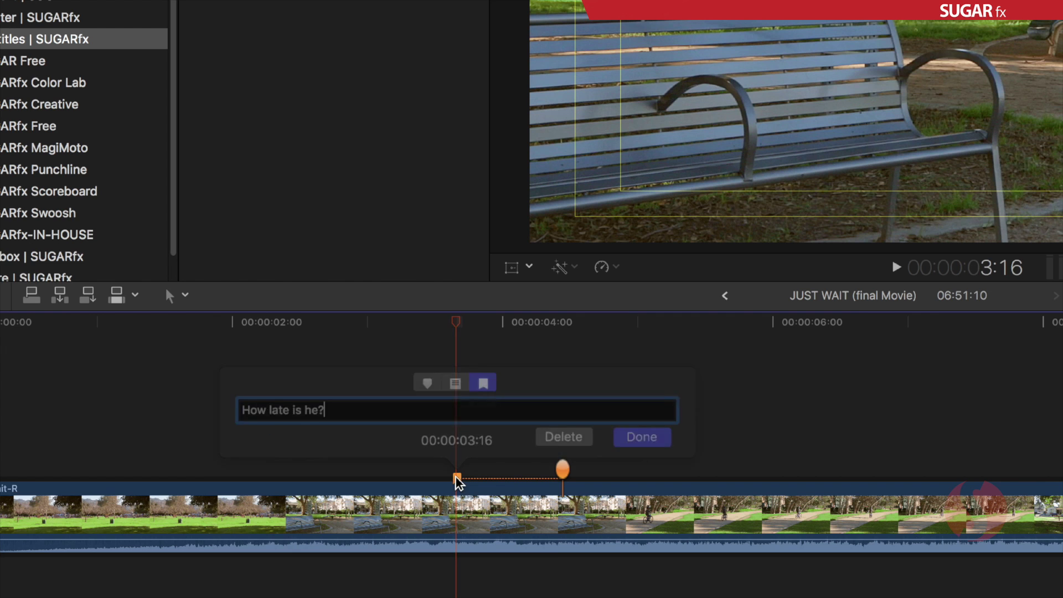
click(430, 384)
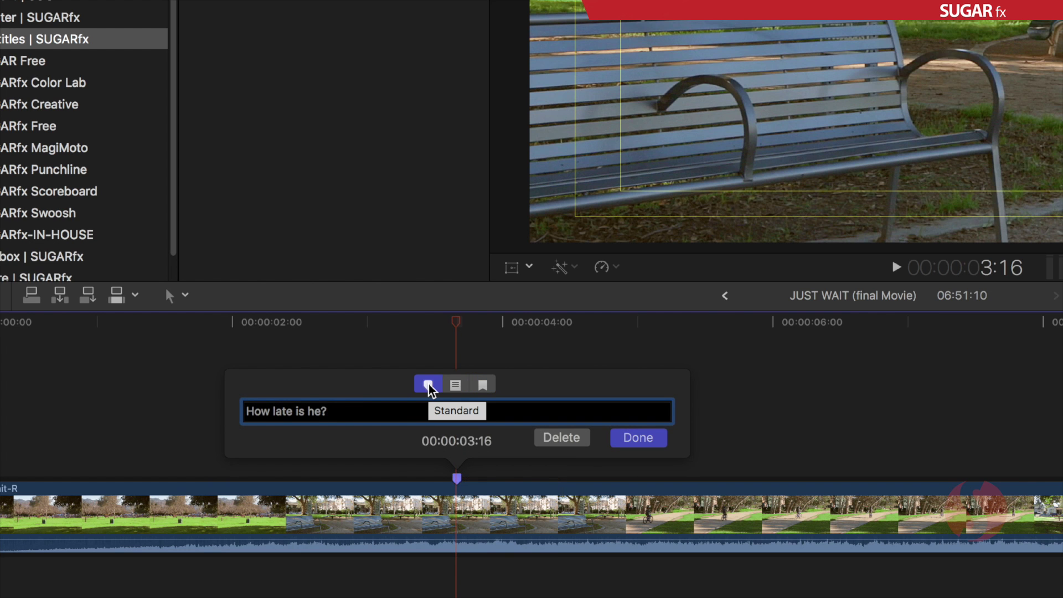
click(654, 441)
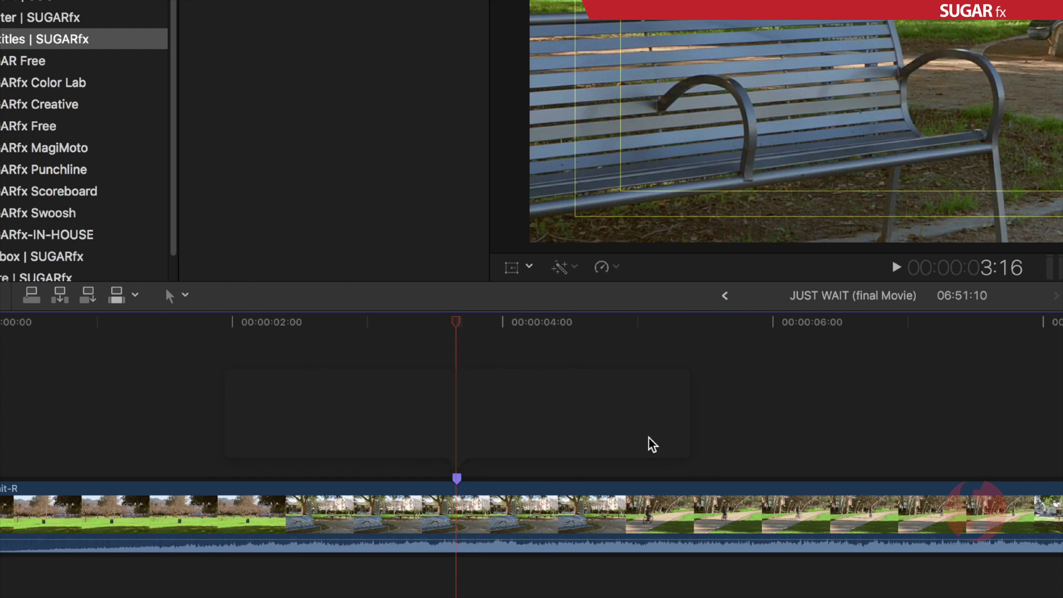
- Make the "How late is he?" marker a chapter marker and extend its end to just past 00:00:04:00
double_click(458, 479)
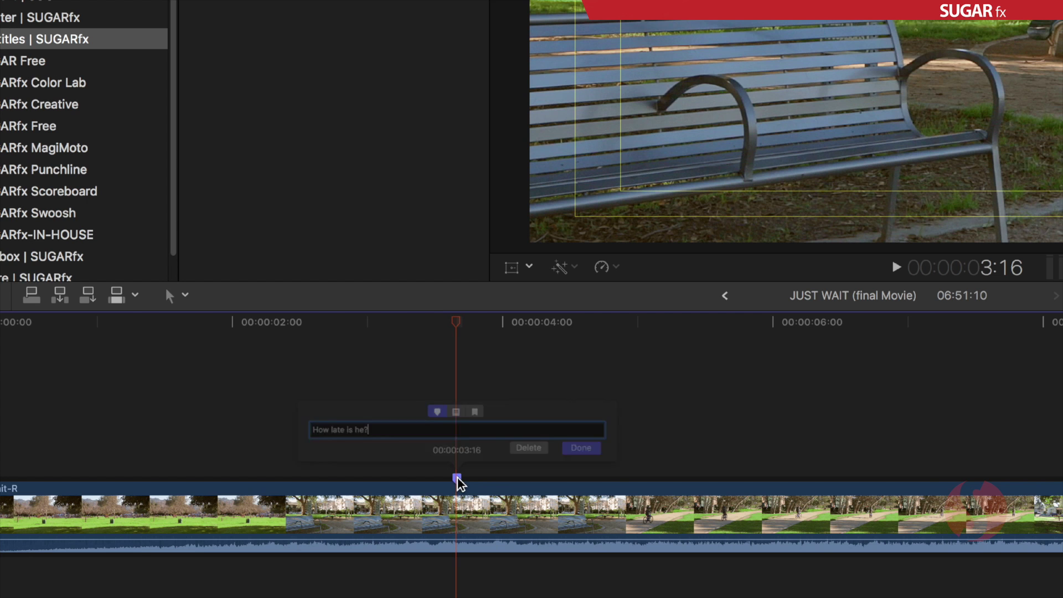
mouse_move(328, 411)
mouse_down()
mouse_move(242, 417)
mouse_move(229, 434)
mouse_up()
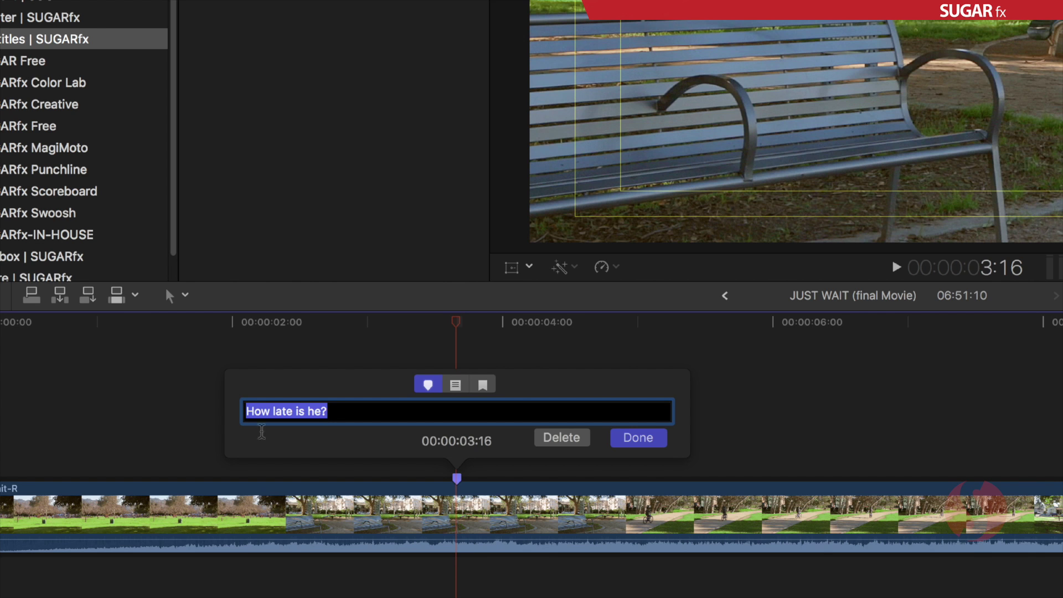
click(483, 385)
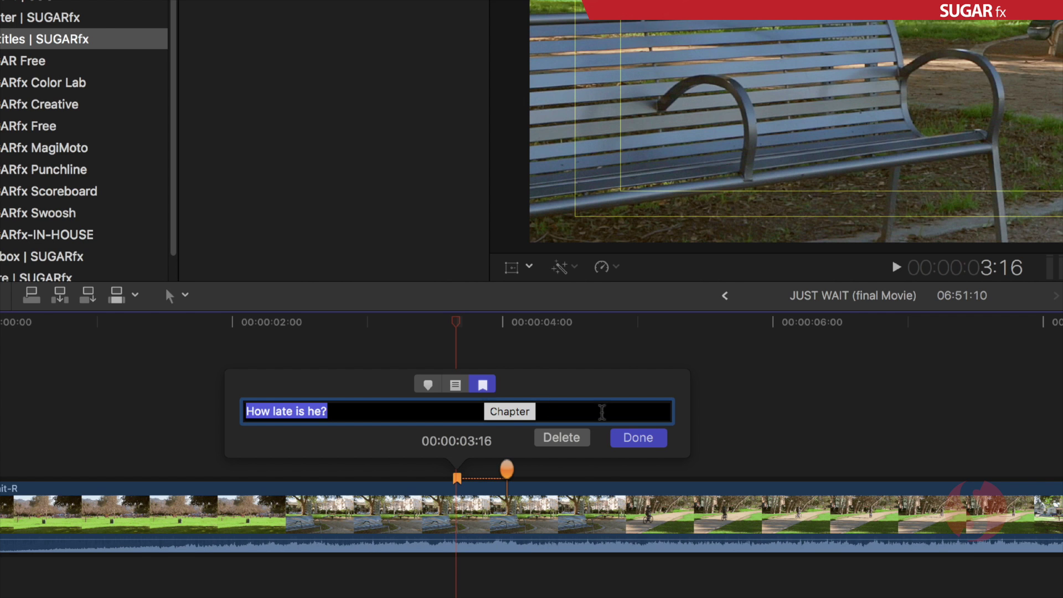
click(645, 437)
mouse_move(507, 470)
mouse_down()
mouse_move(630, 470)
mouse_move(527, 474)
mouse_up()
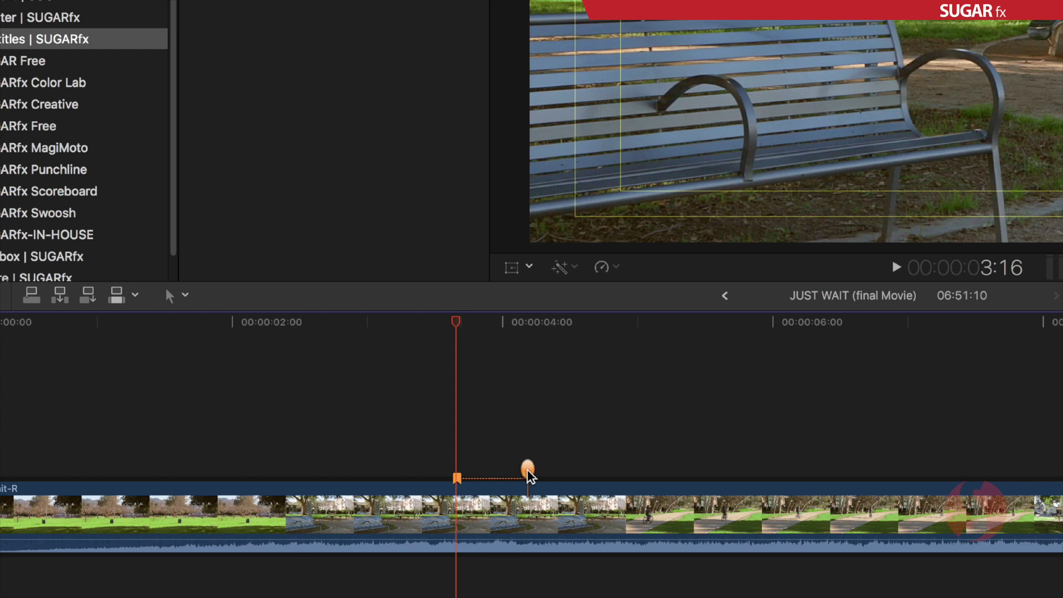
drag(527, 470, 536, 468)
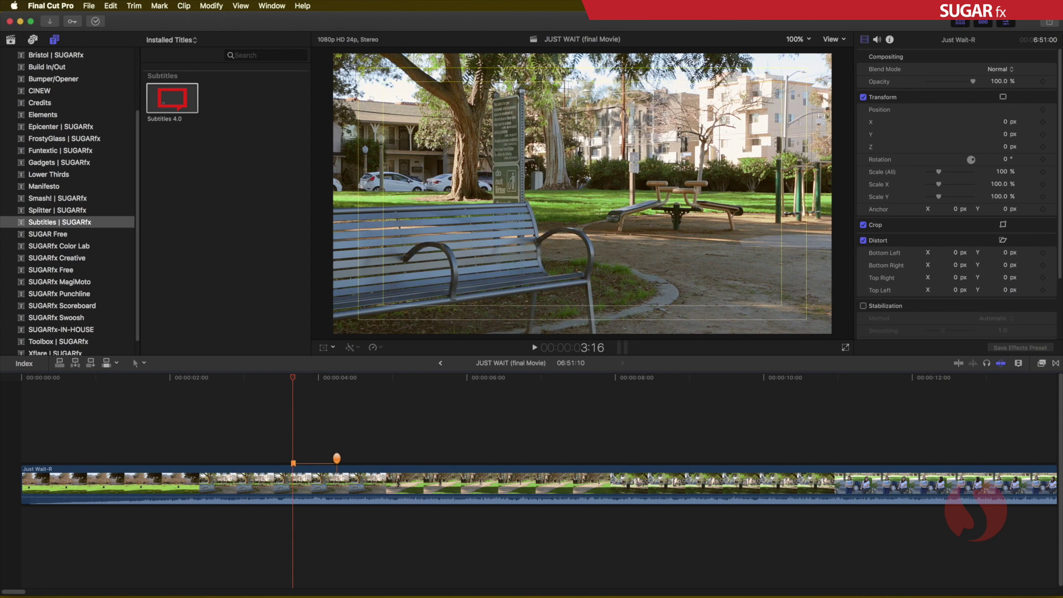
- Switch to the script in Preview and copy the line "About half an hour."
key(super+Tab)
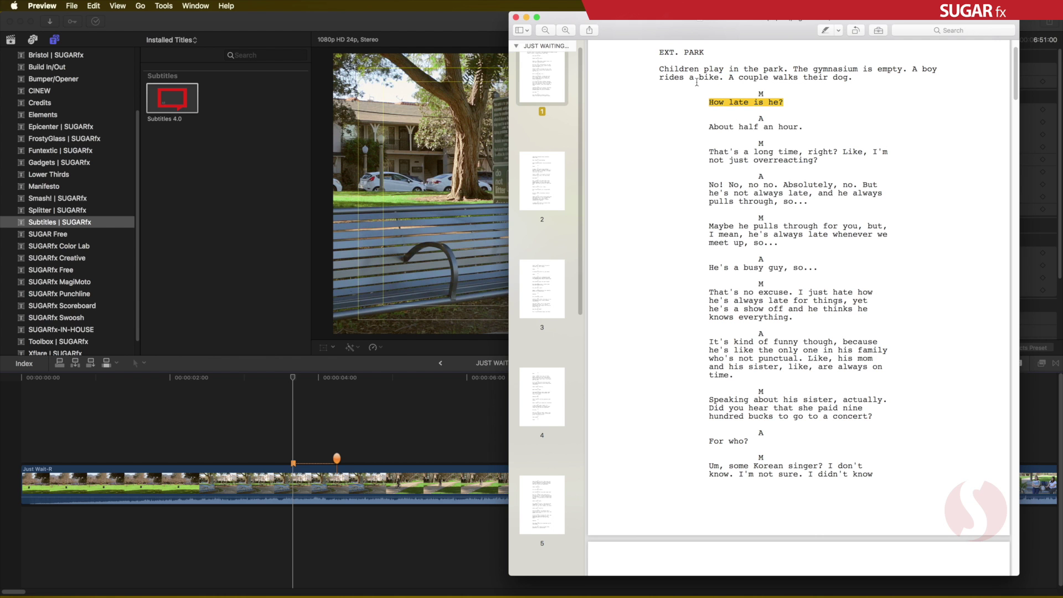
drag(709, 127, 806, 128)
key(super+c)
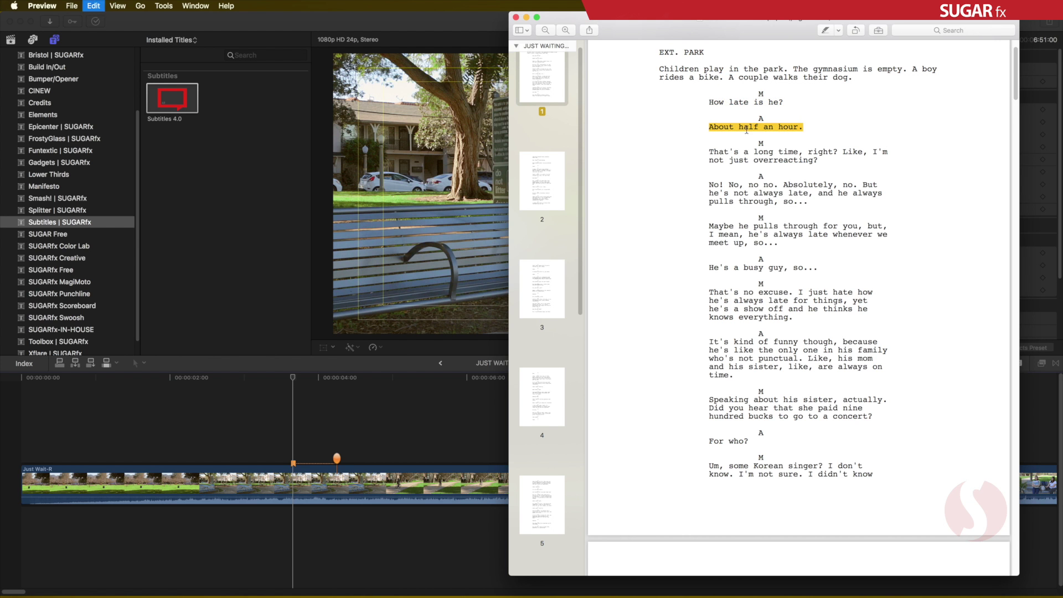
- Back in Final Cut Pro, add a standard marker at 00:00:05:16 with the copied line "About half an hour." as its name
key(super+Tab)
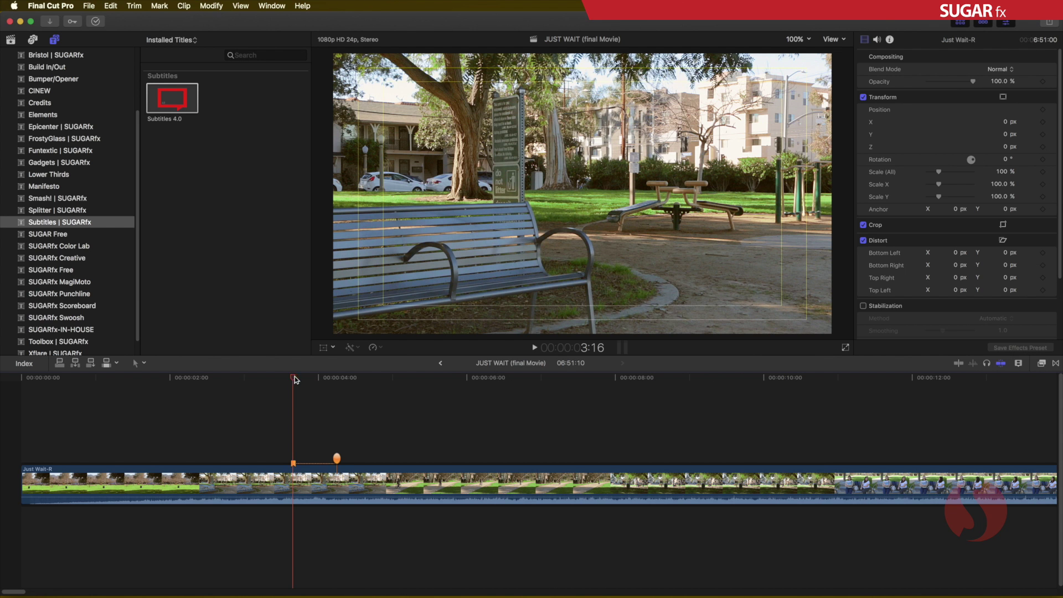
click(376, 382)
drag(379, 383, 445, 381)
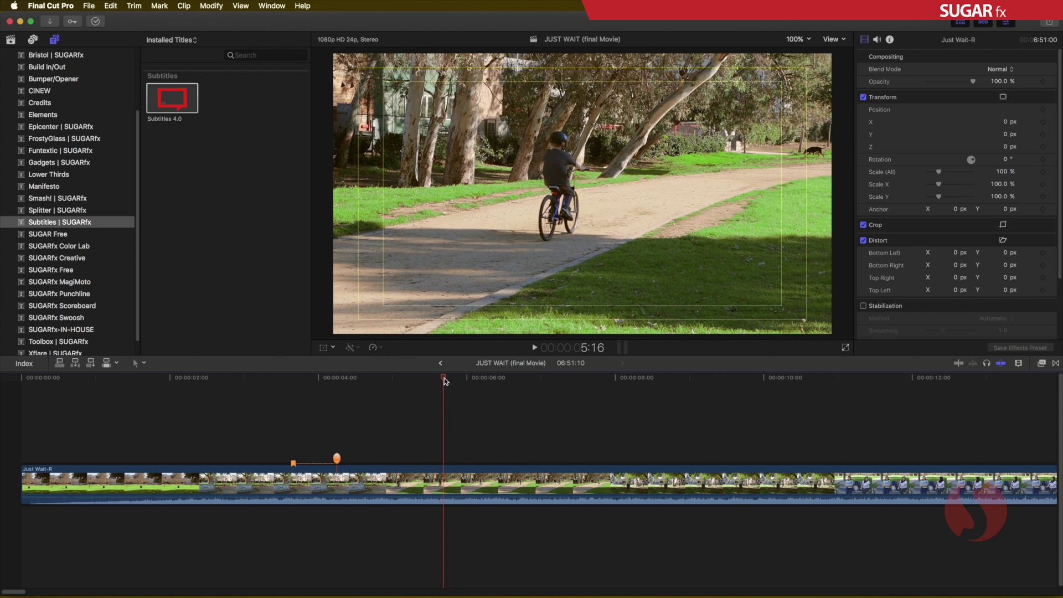
key(m)
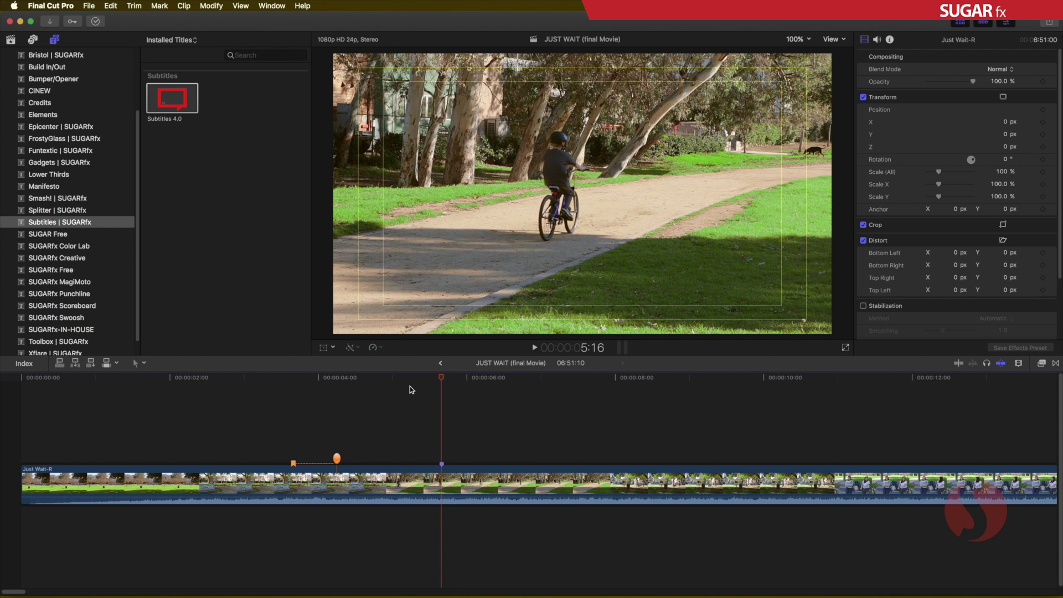
key(m)
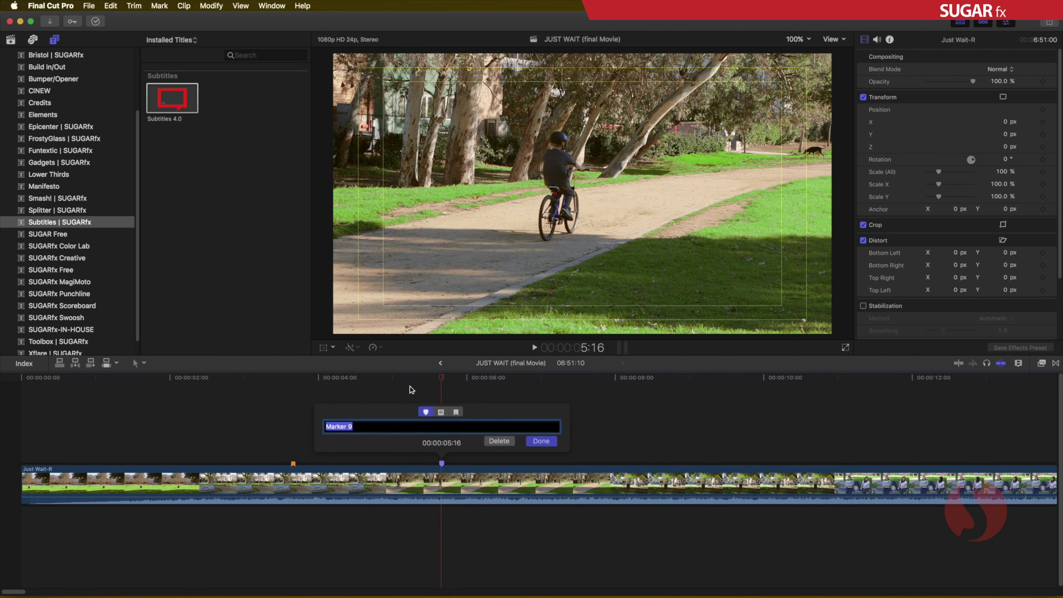
key(super+v)
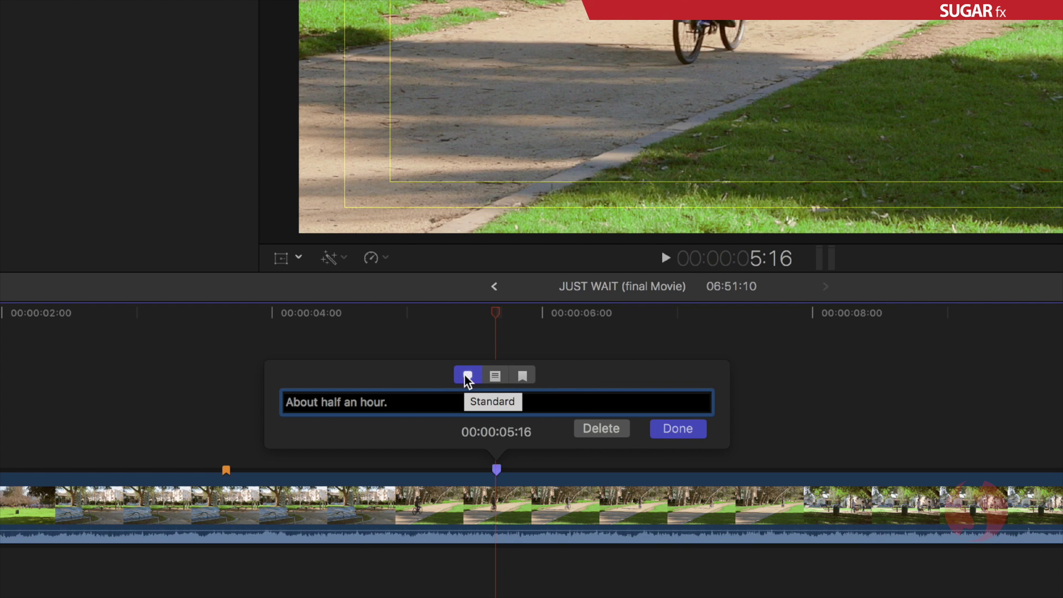
click(685, 432)
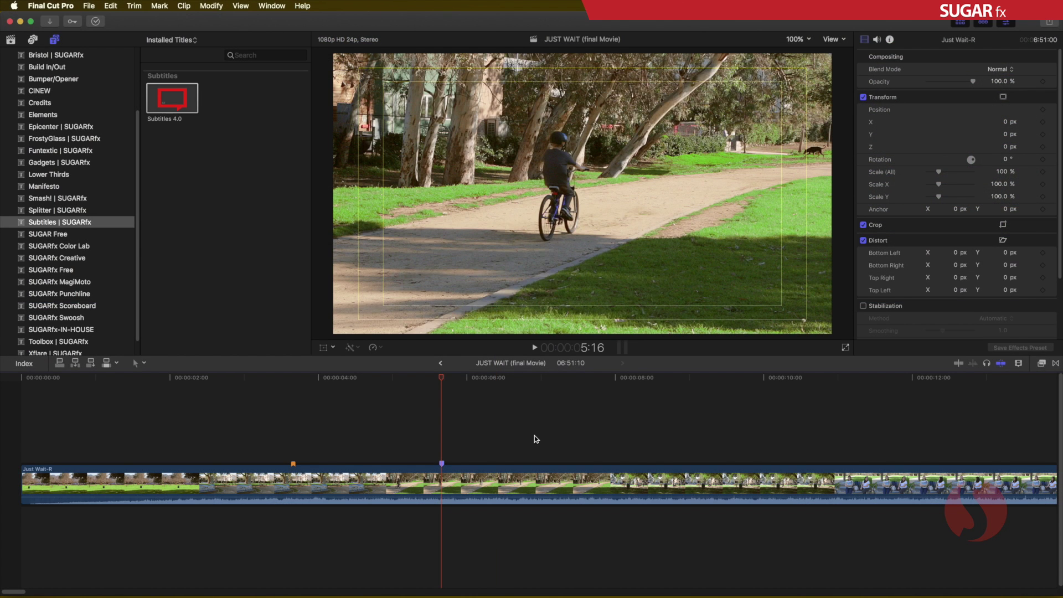
- Copy "That's a long time, right? Like, I'm not just overreacting?" from the Preview script into a new Final Cut Pro marker at 00:00:08:08
key(super+Tab)
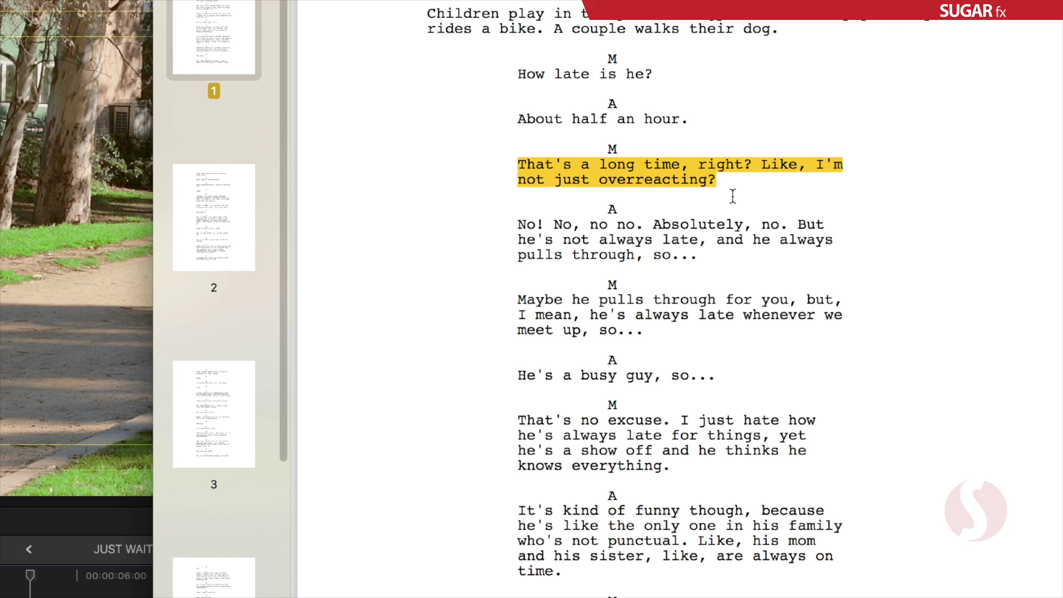
key(super+Tab)
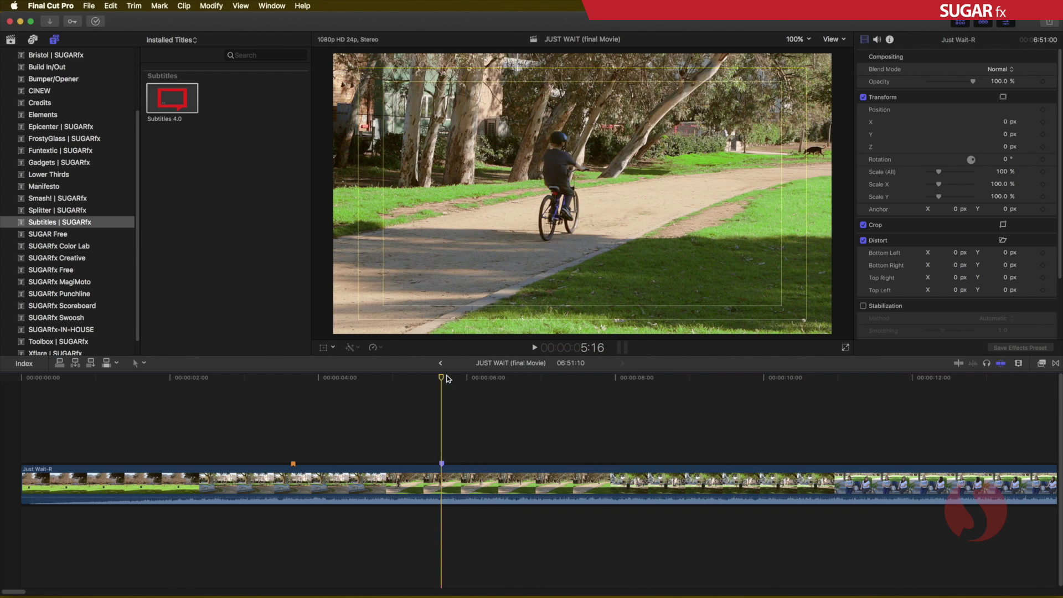
drag(442, 378, 642, 383)
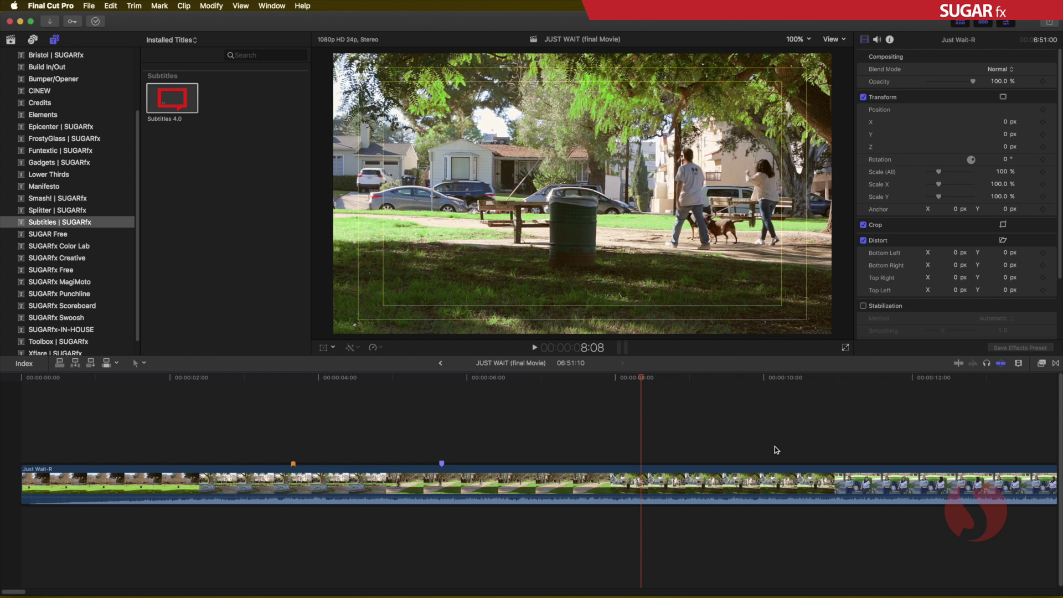
key(m)
key(m)
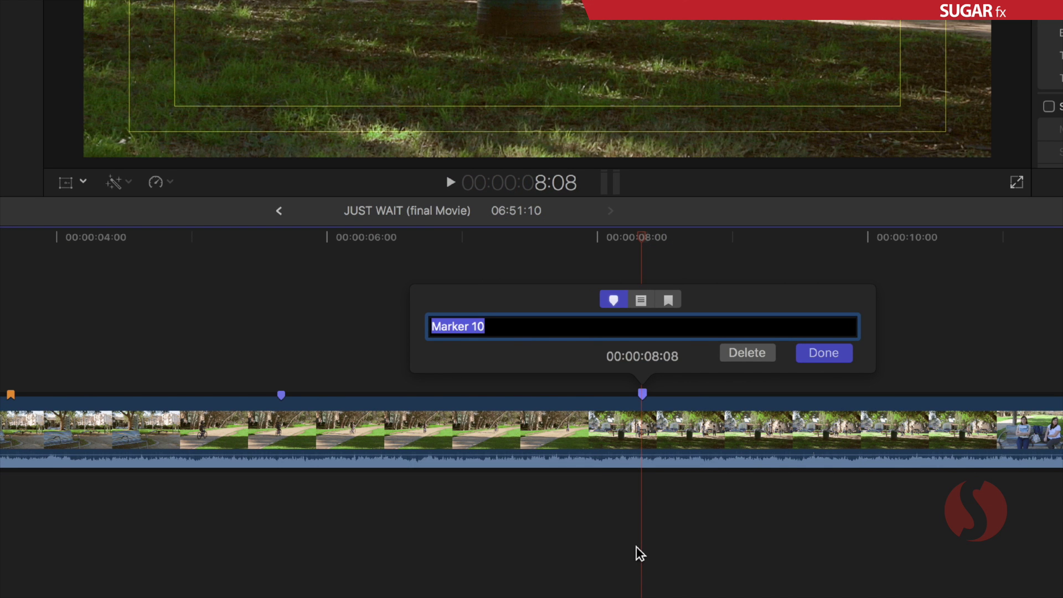
key(super+v)
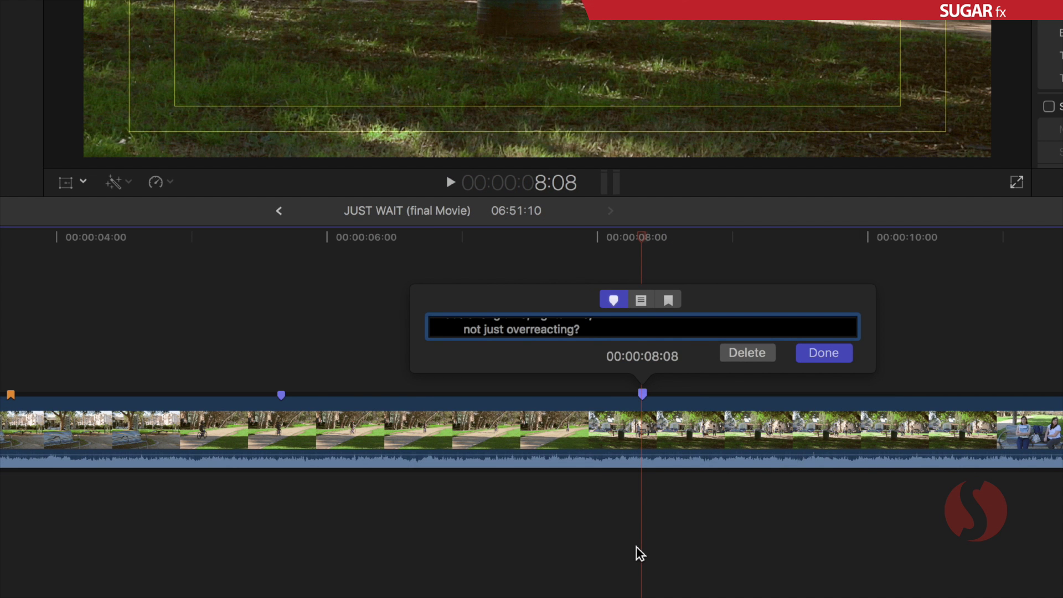
- Remove the line break before "not just overreacting?" so the 00:00:08:08 marker's text runs on a single line
key(Left)
key(Left)
key(Left)
key(Left)
key(Left)
key(Left)
key(Left)
key(Left)
key(Left)
key(Left)
key(Left)
key(Left)
key(Left)
key(Left)
key(Left)
key(Left)
key(Left)
key(Left)
key(Left)
key(Left)
key(Left)
key(Left)
key(Left)
key(Left)
key(Left)
key(Left)
key(Left)
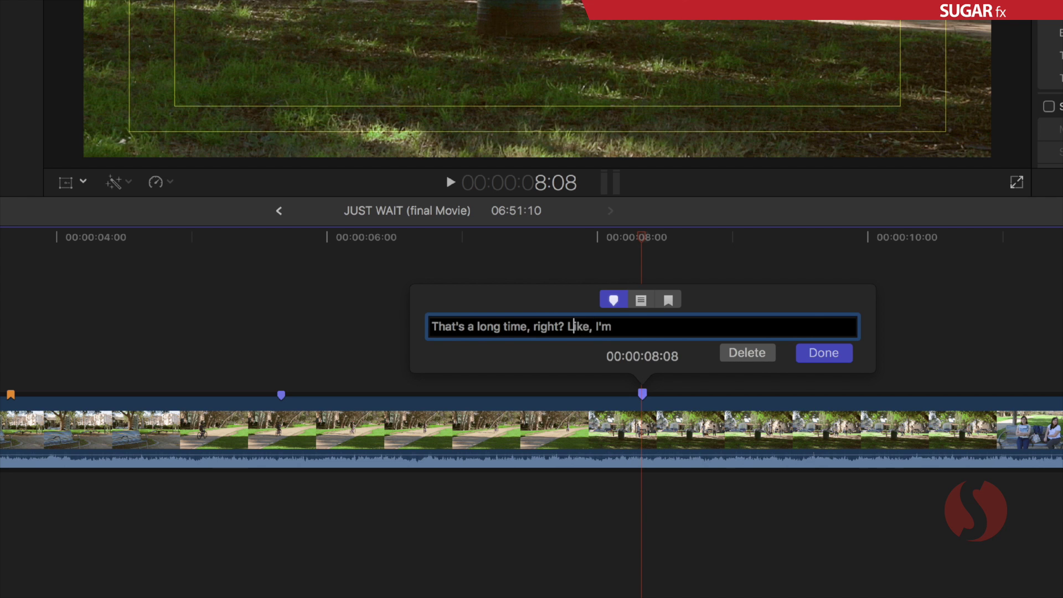
key(Right)
key(Right)
key(Right)
key(Right)
key(Right)
key(Right)
key(Right)
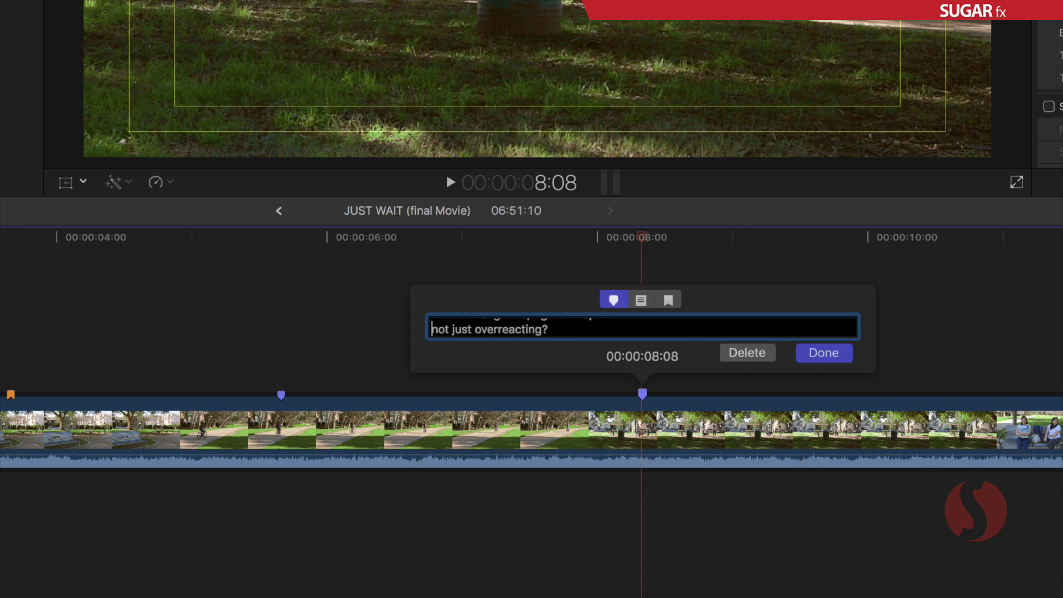
key(BackSpace)
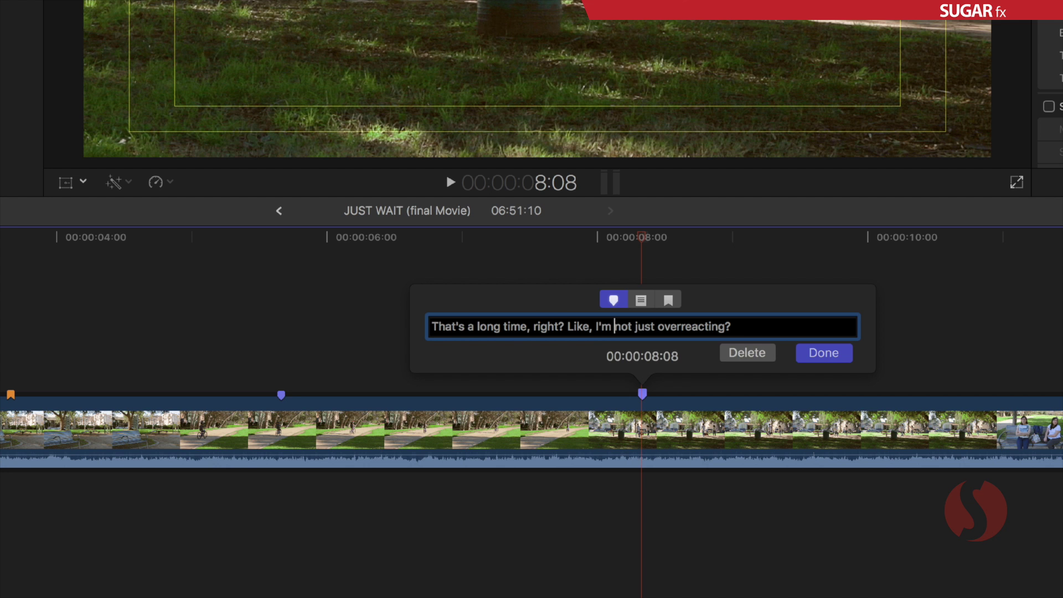
- Replace the space between "Like," and "I'm" with the style tag <R> in the 00:00:08:08 marker's text
click(593, 328)
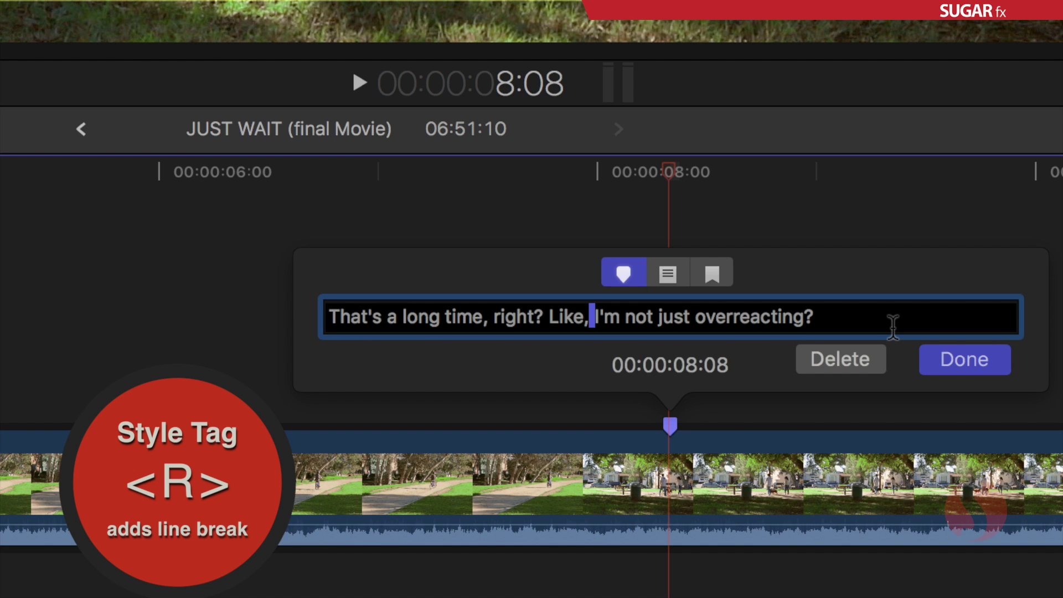
text(<)
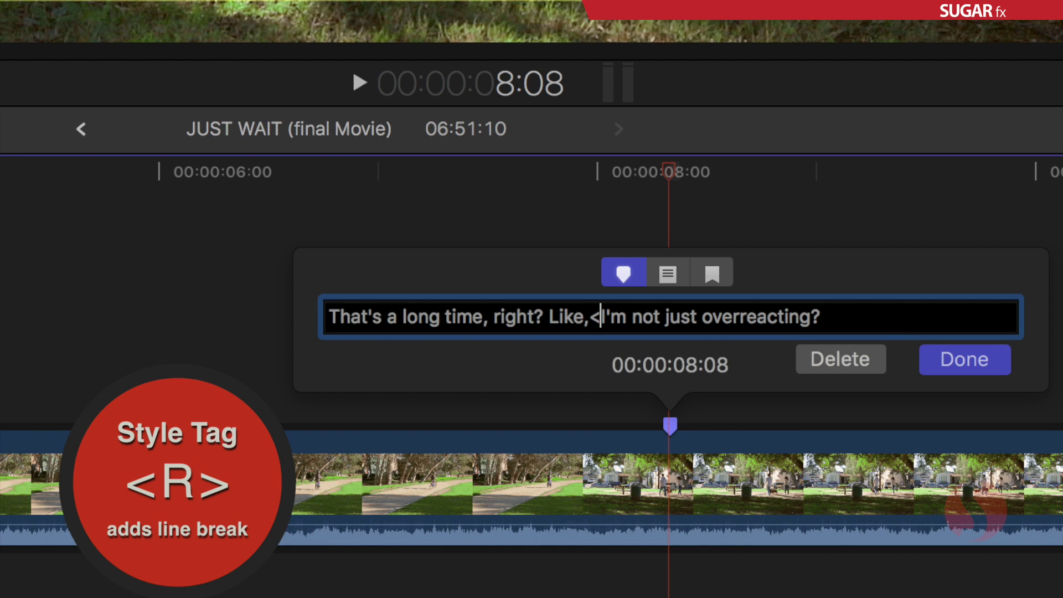
text(R)
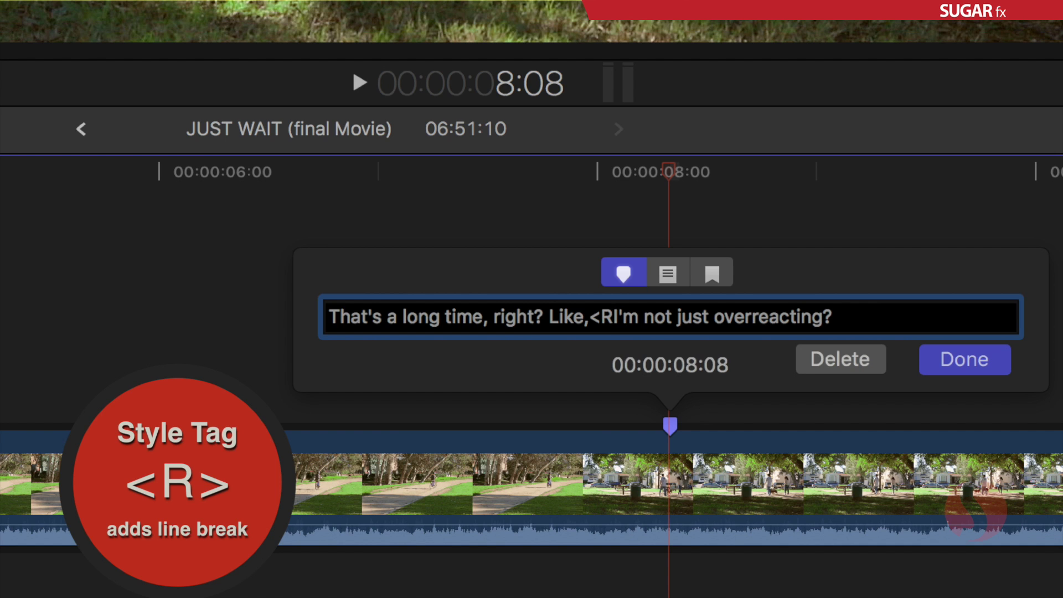
text(>)
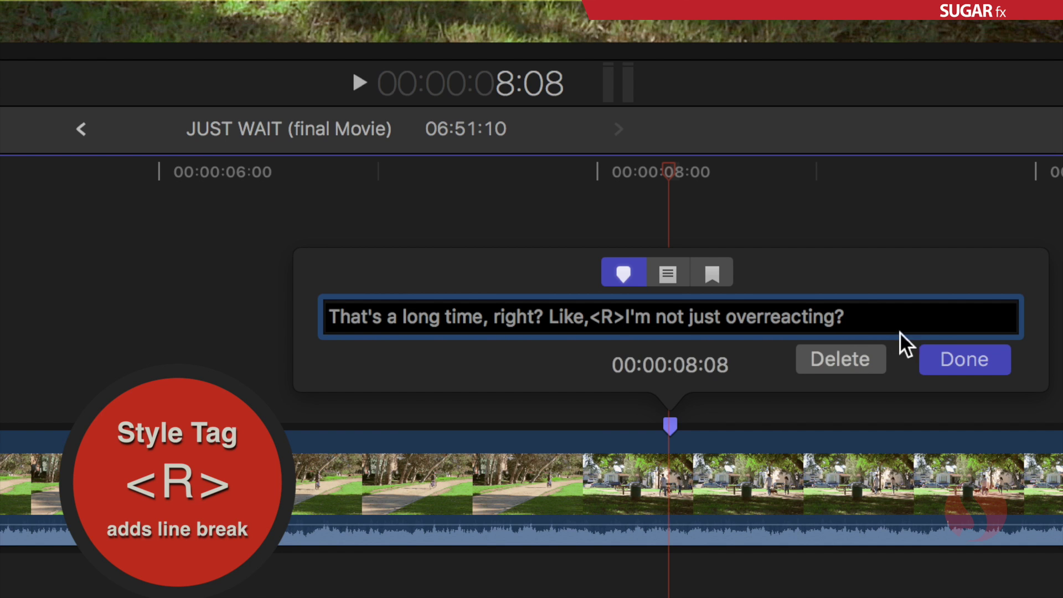
double_click(616, 318)
drag(616, 318, 593, 321)
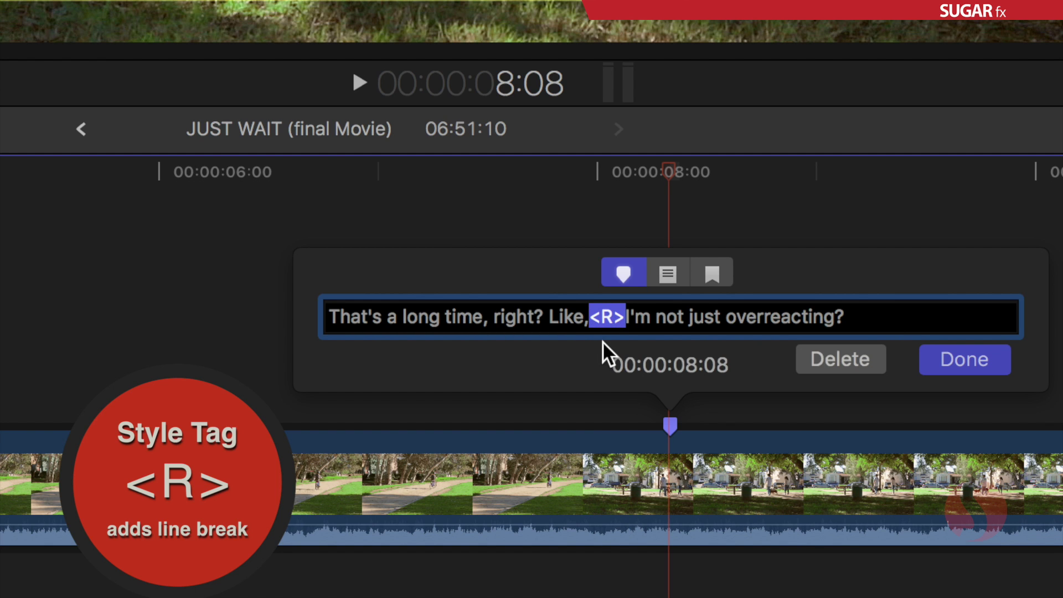
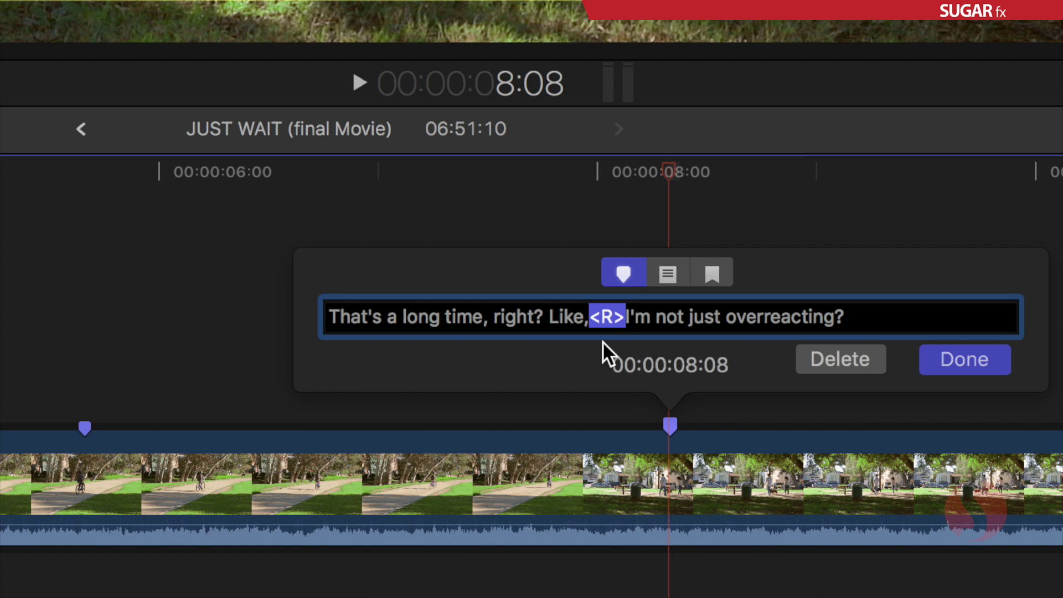
- Convert the 00:00:08:08 marker to a chapter marker and extend its poster handle to just before 00:00:10:00
click(713, 273)
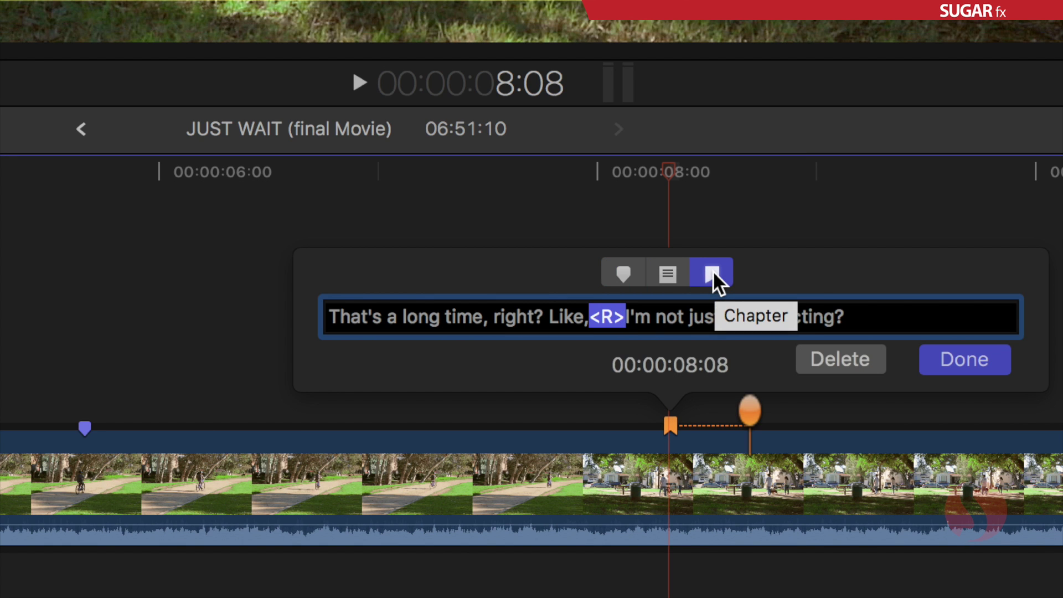
click(970, 357)
drag(750, 414, 1011, 410)
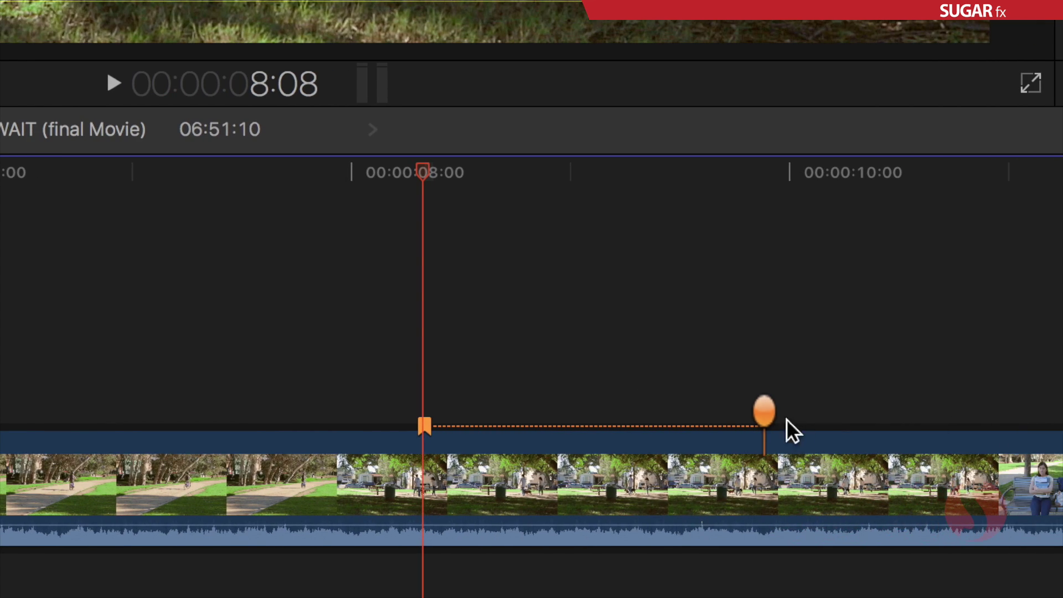
drag(770, 411, 774, 409)
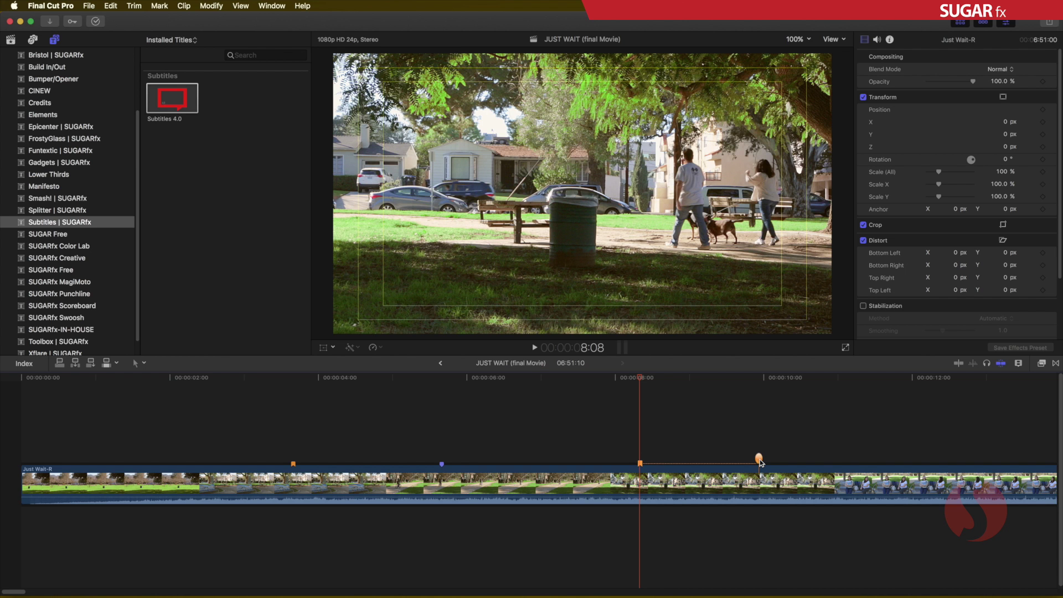
- Zoom the timeline out and look over the chapter markers along the whole JUST WAIT movie
key(super+minus)
key(super+minus)
key(super+minus)
scroll(719, 424, right, 15)
scroll(719, 424, right, 20)
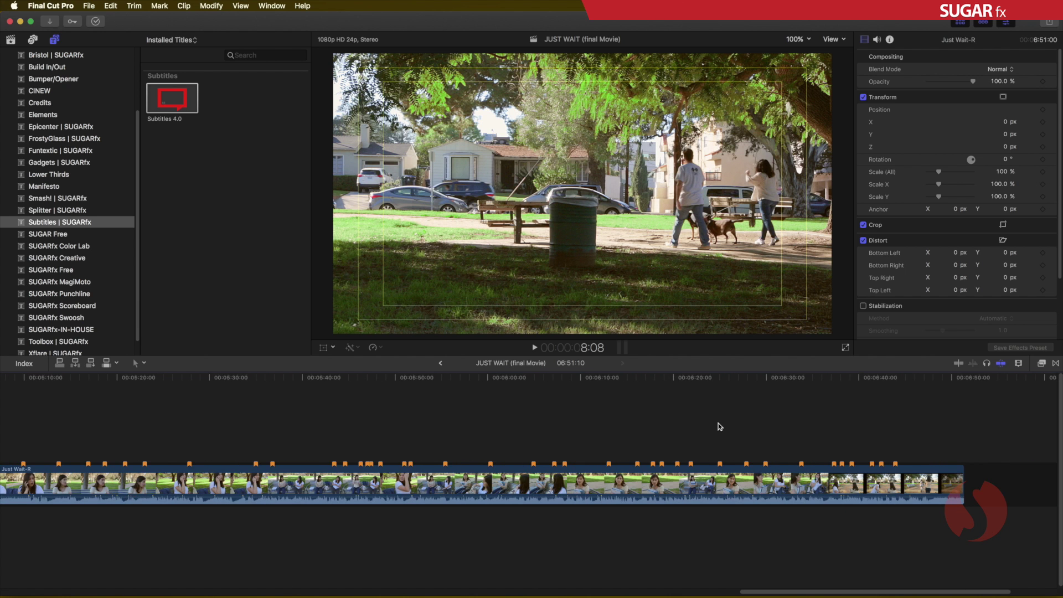
scroll(719, 424, left, 20)
scroll(718, 424, left, 20)
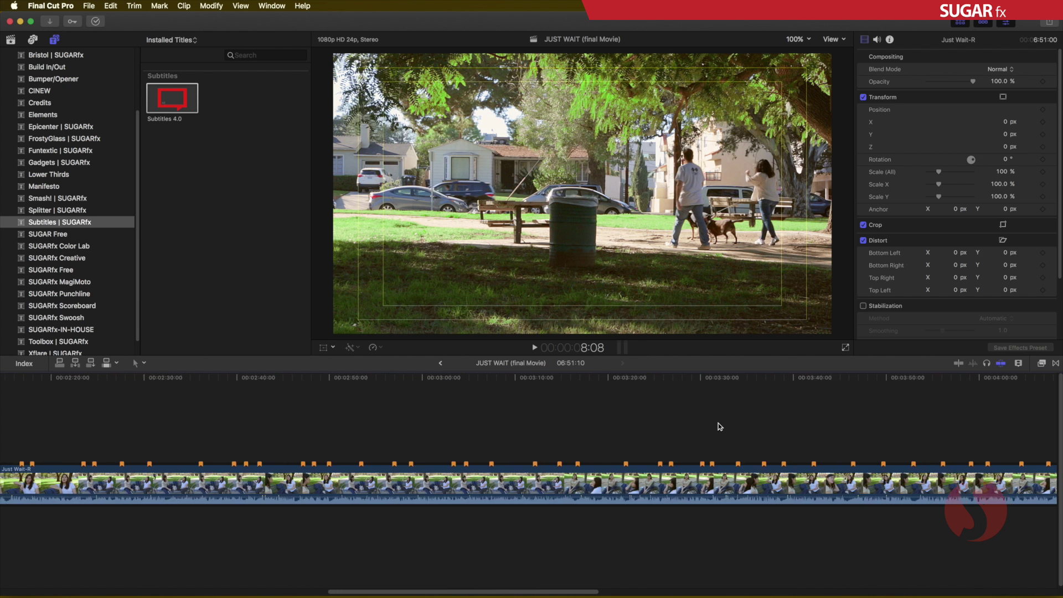
scroll(719, 424, right, 20)
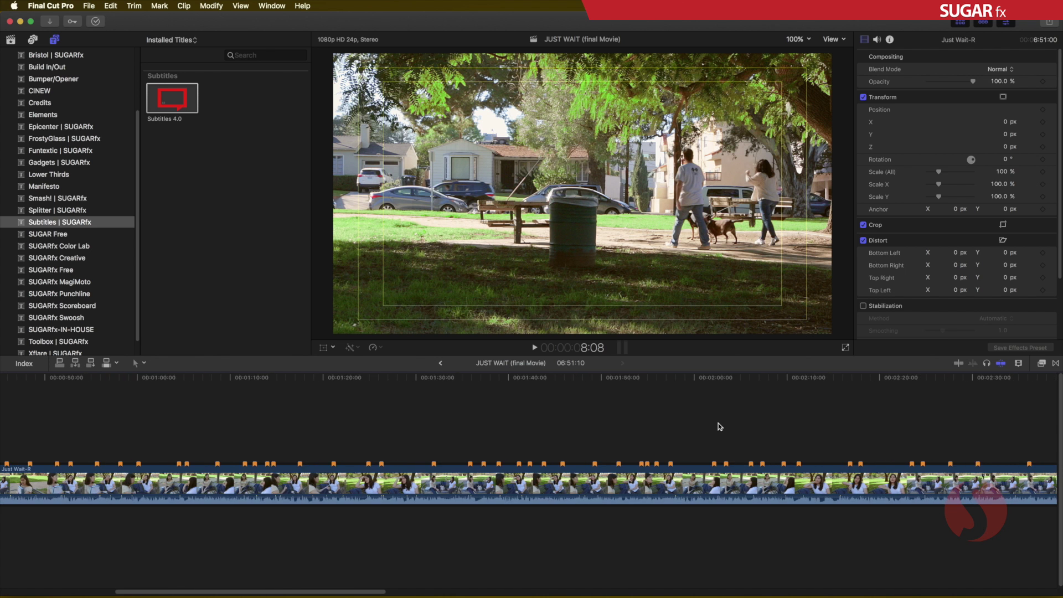
scroll(719, 427, right, 20)
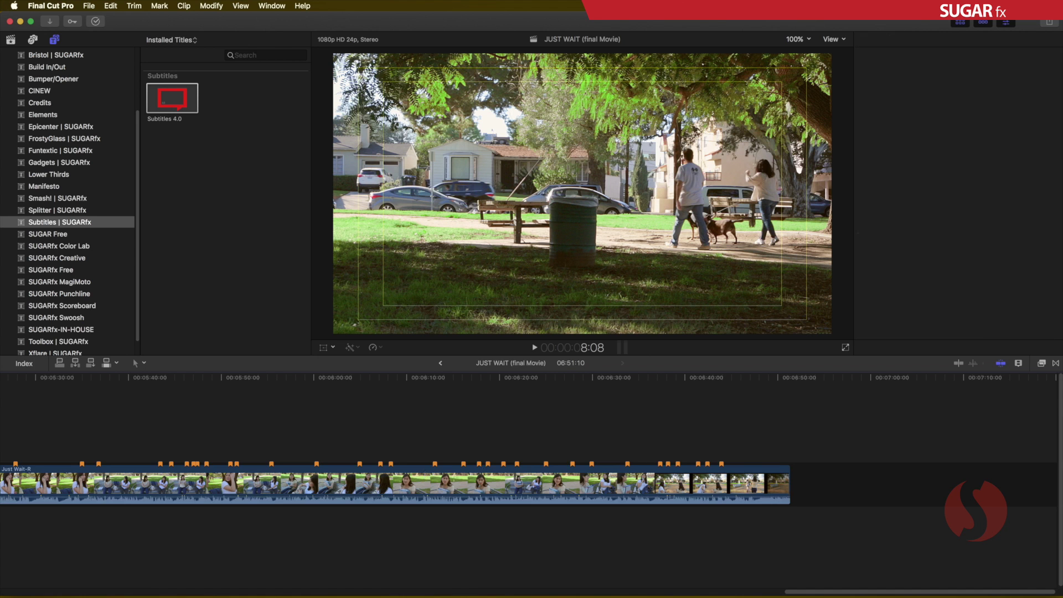
- Select the whole timeline and export it as XML named JUST WAIT (final Movie), General metadata view, version 1.6, into Exports SUBS
key(cmd+a)
scroll(526, 445, left, 20)
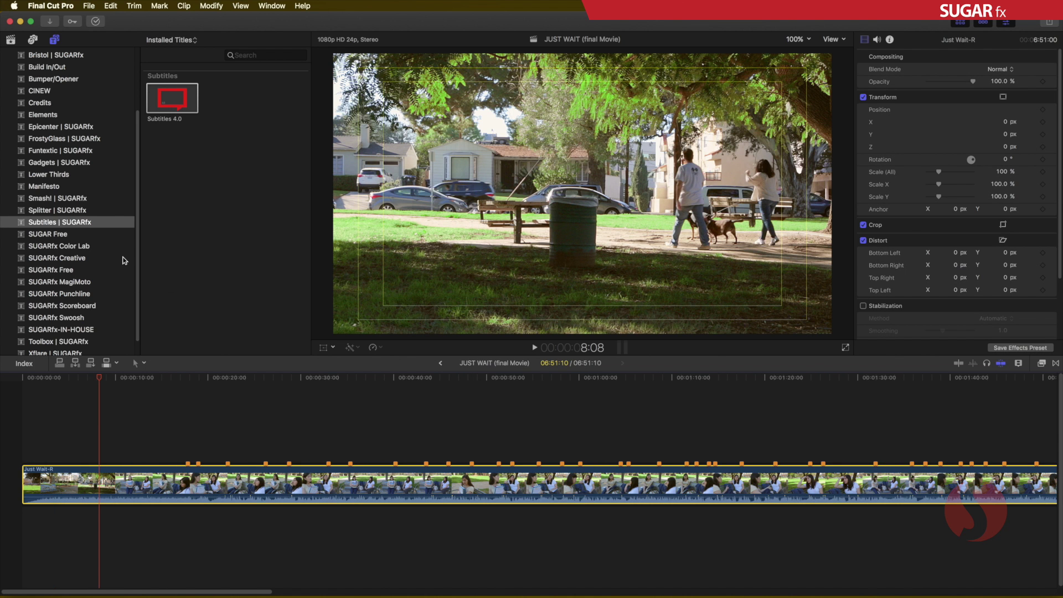
click(91, 6)
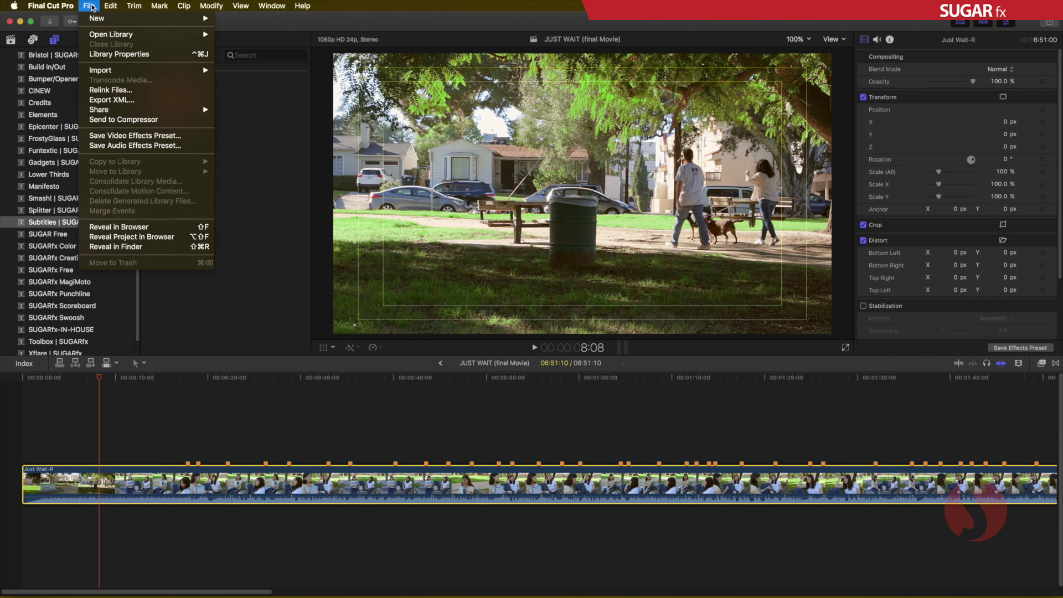
click(135, 102)
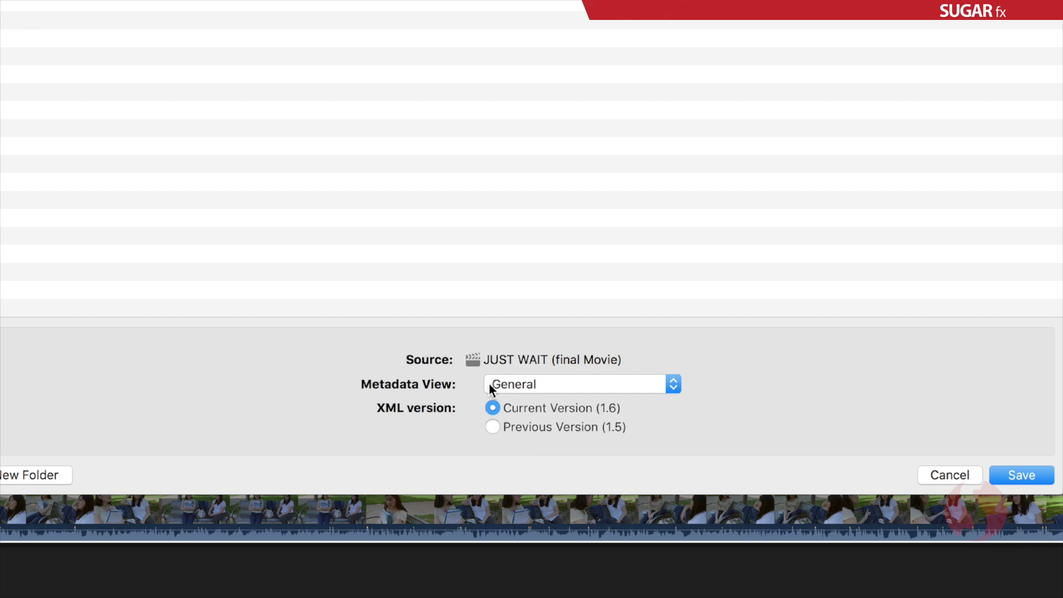
click(538, 383)
click(541, 383)
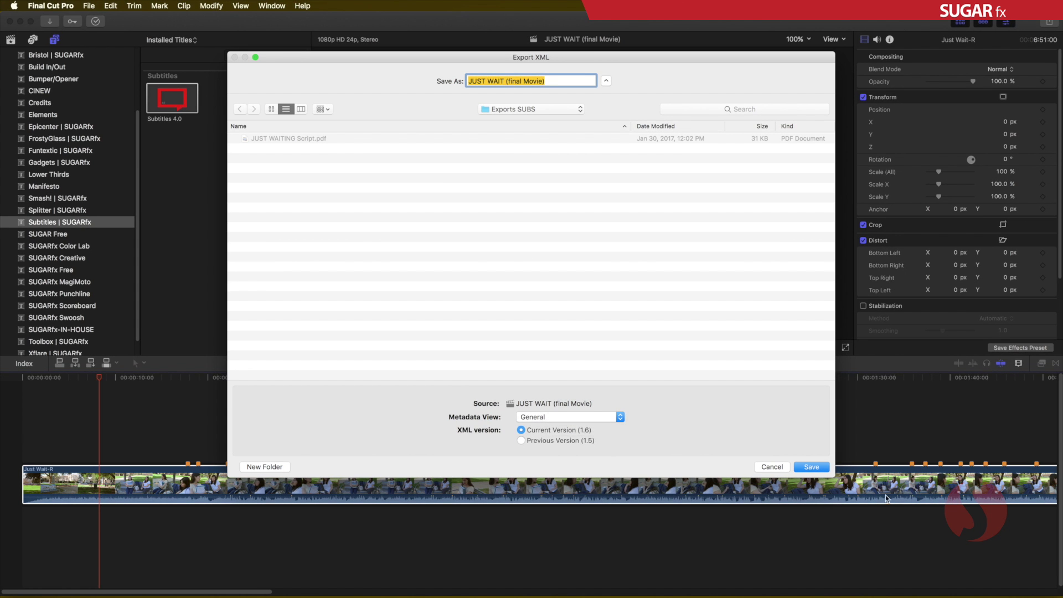
click(812, 466)
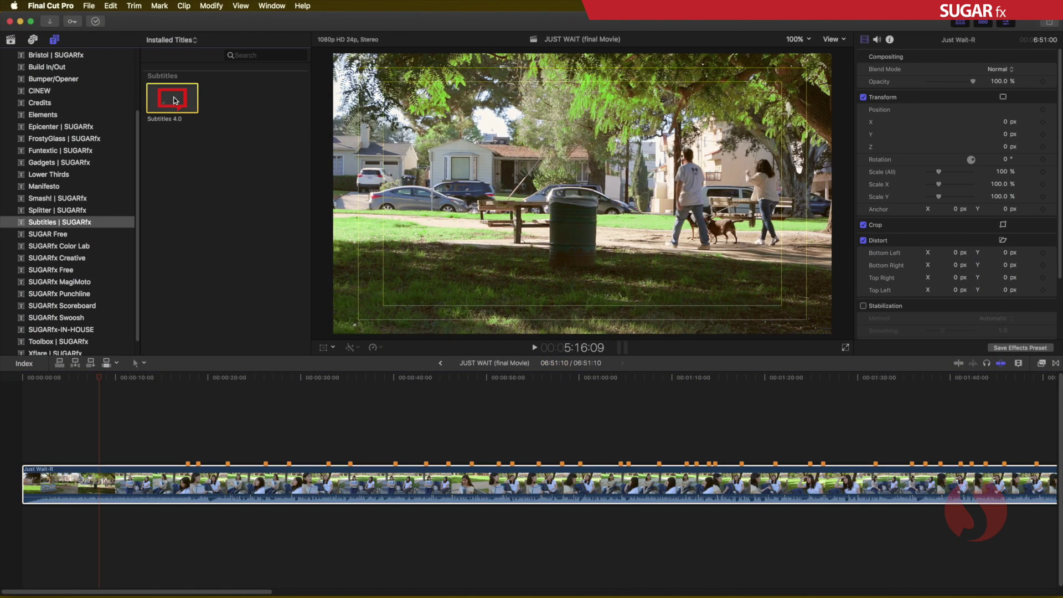
drag(173, 100, 23, 451)
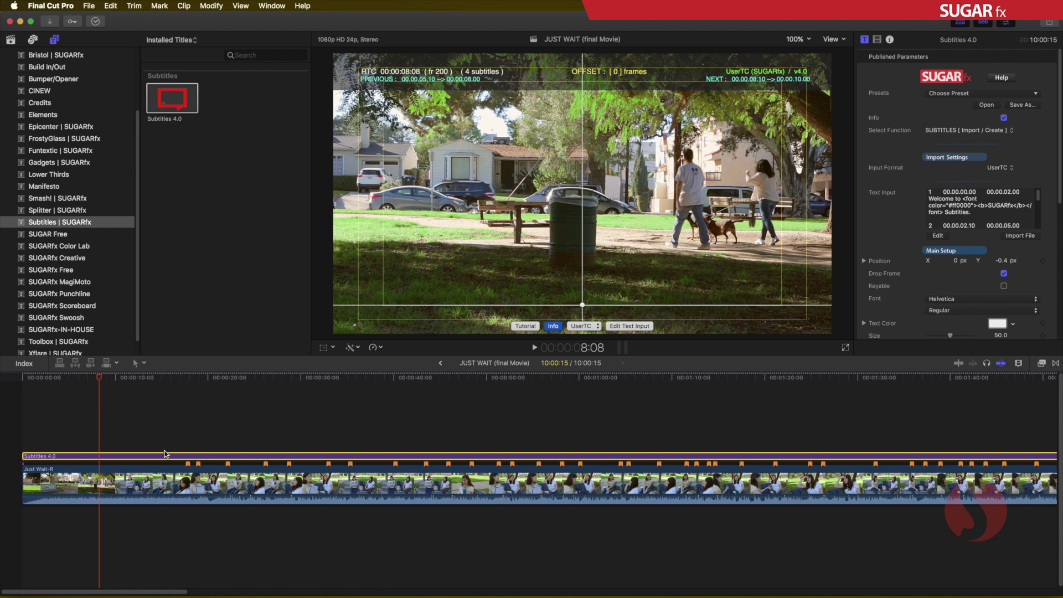
key(Delete)
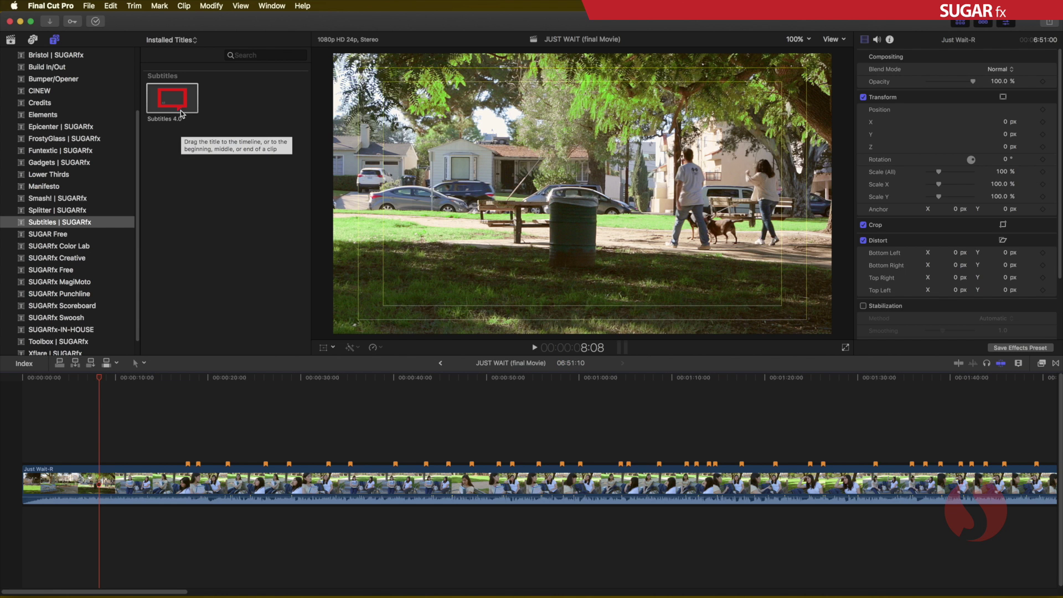
drag(176, 104, 119, 487)
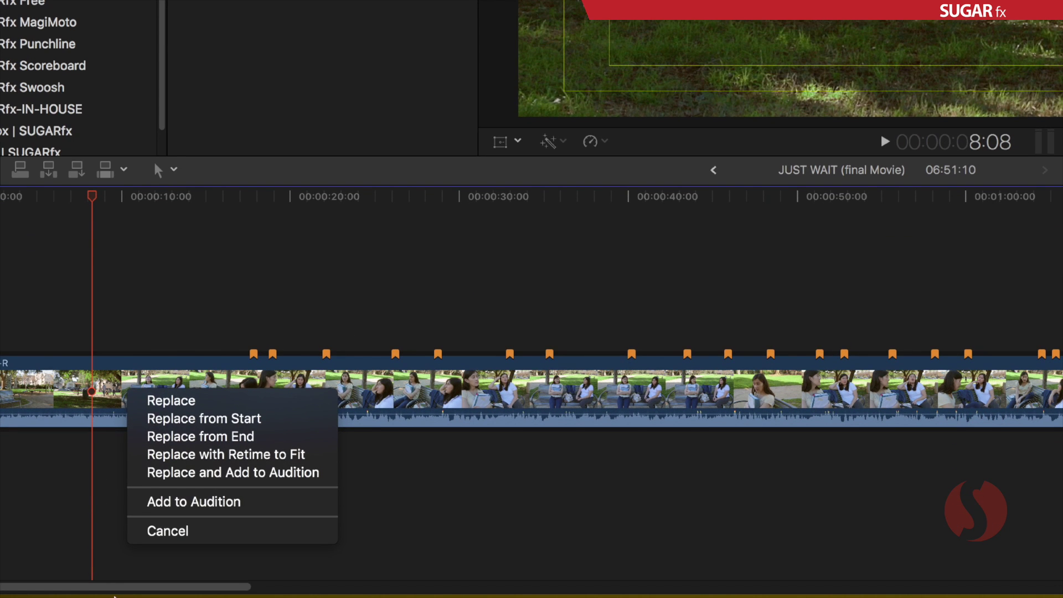
click(195, 531)
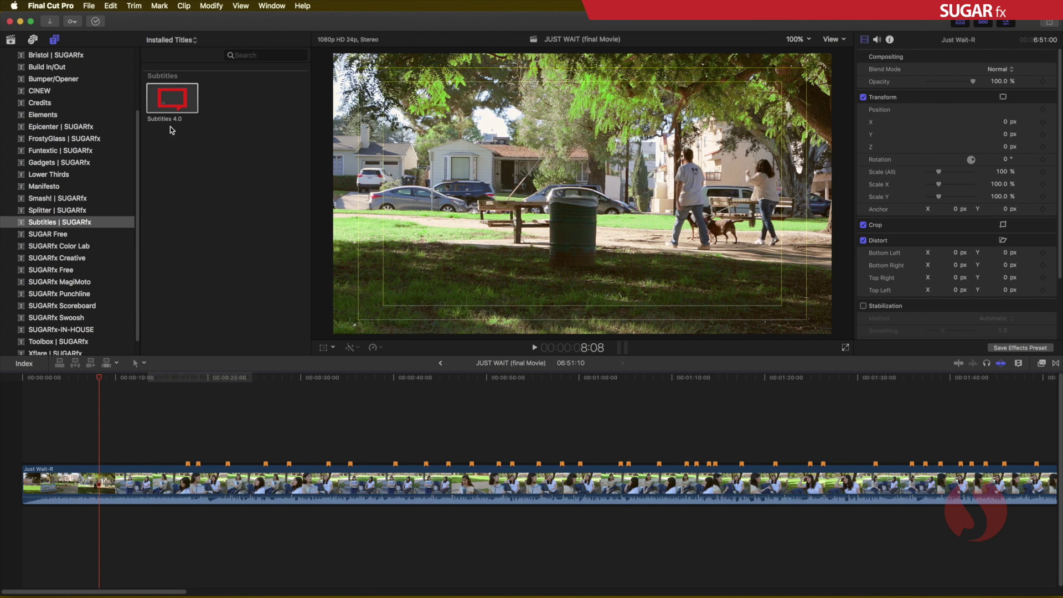
- Place the Subtitles 4.0 title above the Just Wait-R clip at the timeline start and preview it at 00:00:05:19
drag(169, 100, 22, 445)
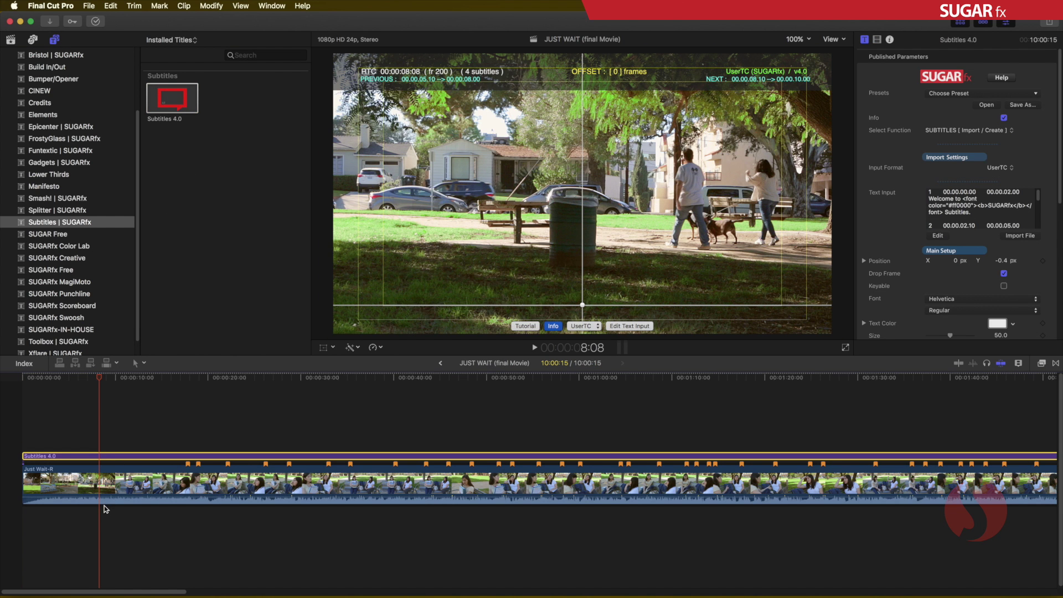
click(303, 378)
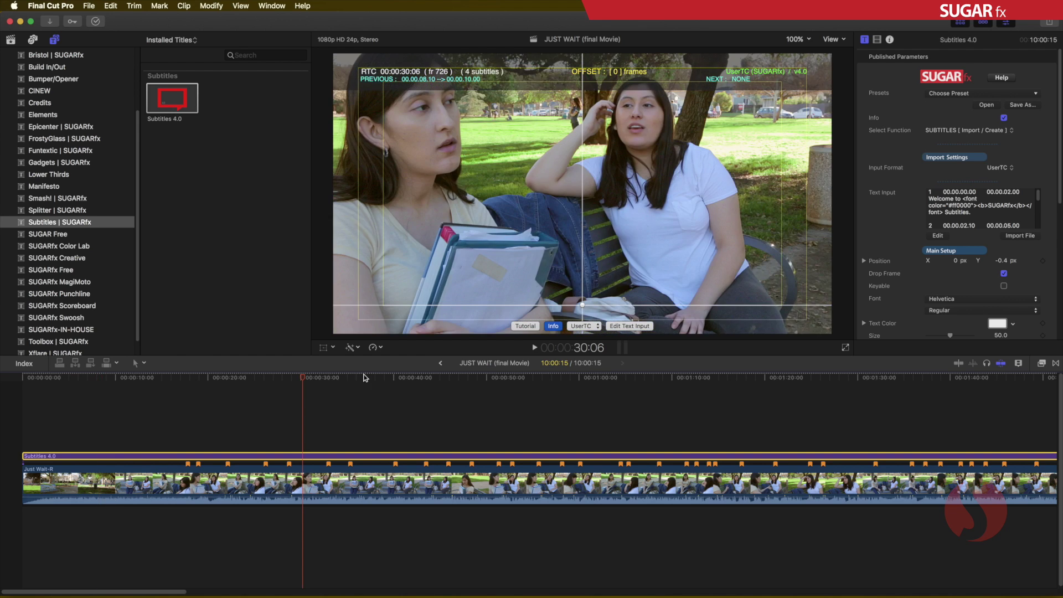
click(59, 398)
drag(58, 398, 77, 400)
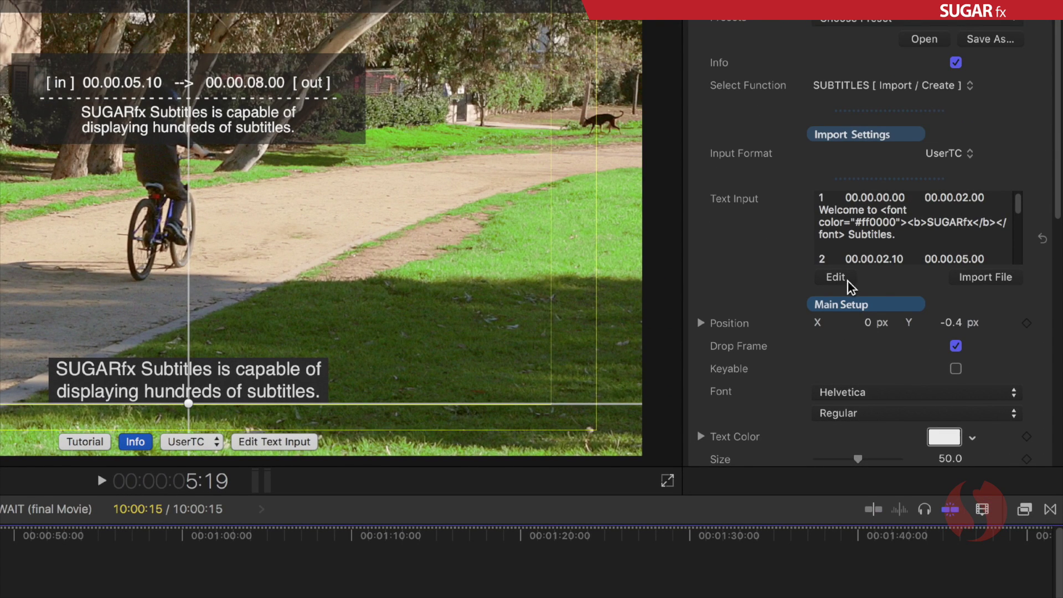
- Import JUST WAIT (final Movie).fcpxml from Exports SUBS as the title's text input and accept it
click(838, 279)
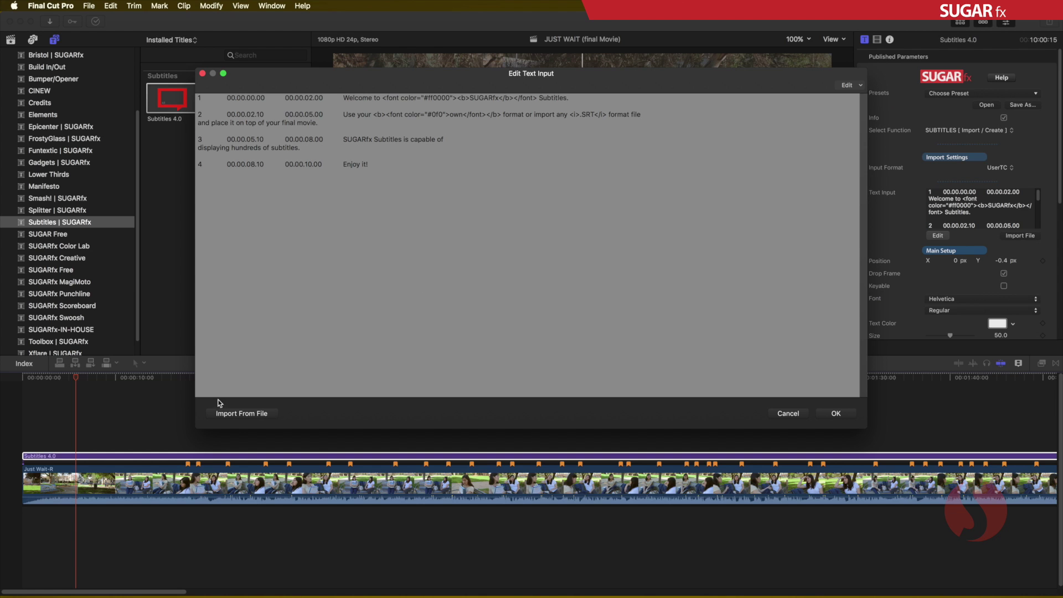
click(246, 415)
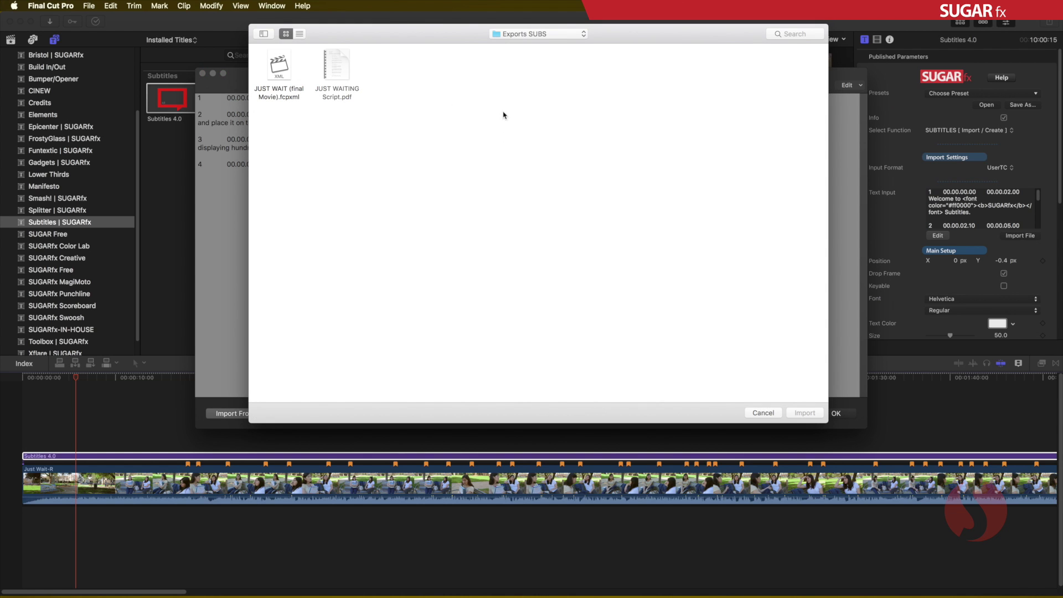
click(279, 68)
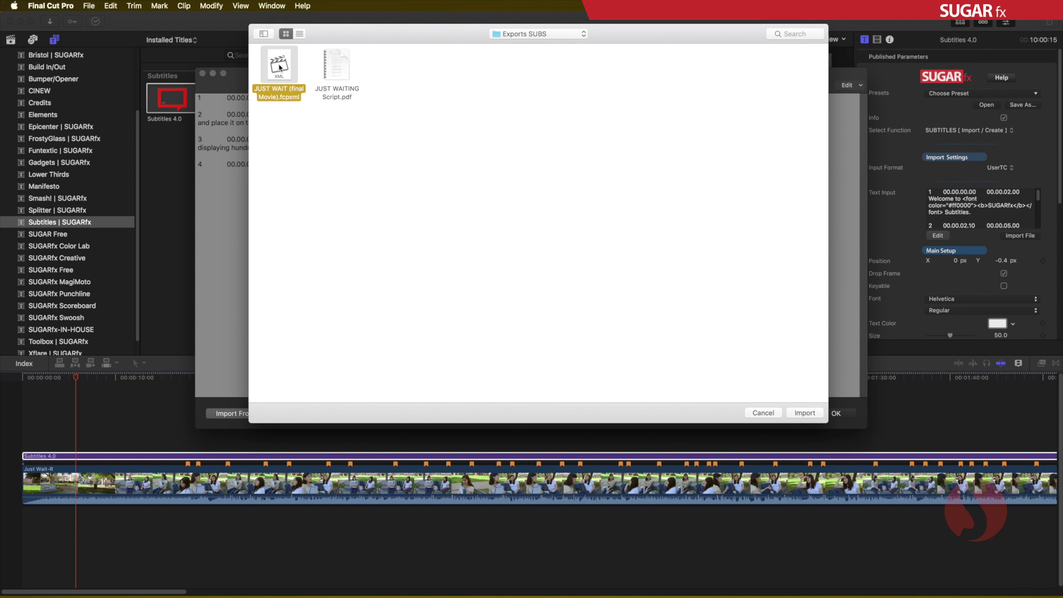
click(806, 413)
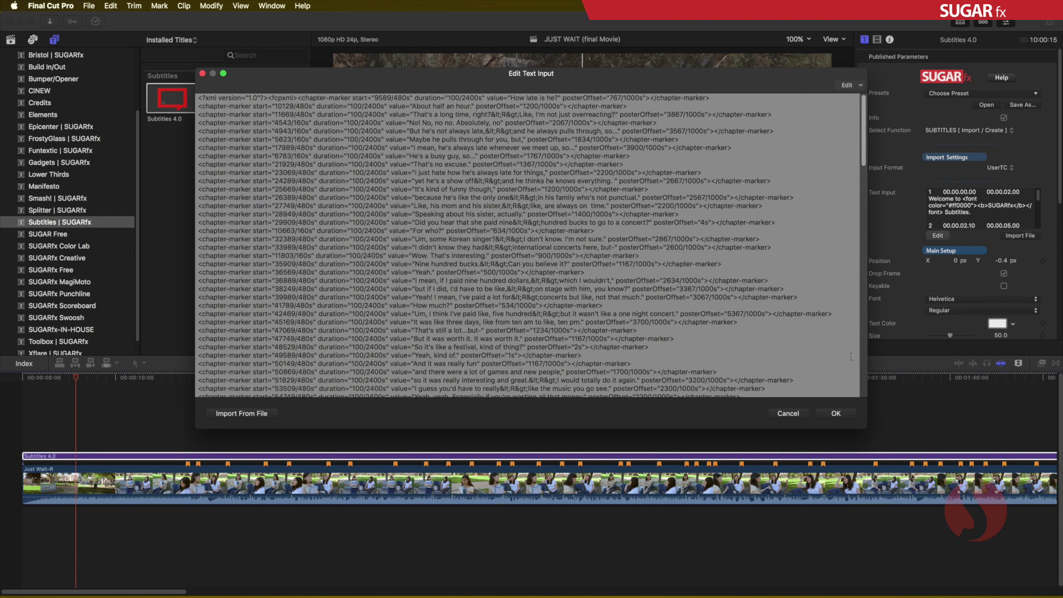
mouse_move(863, 130)
mouse_down()
mouse_move(855, 335)
mouse_move(859, 133)
mouse_up()
click(836, 413)
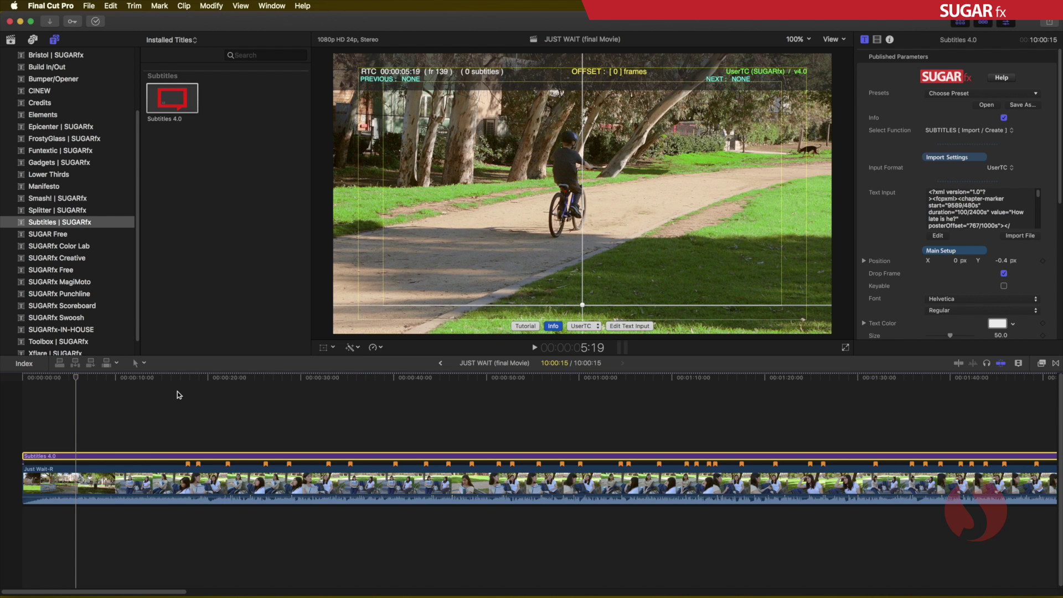
- Set the title's Input Format to FCPX XML (Markers) and preview the subtitles up to 00:00:53:19
click(157, 379)
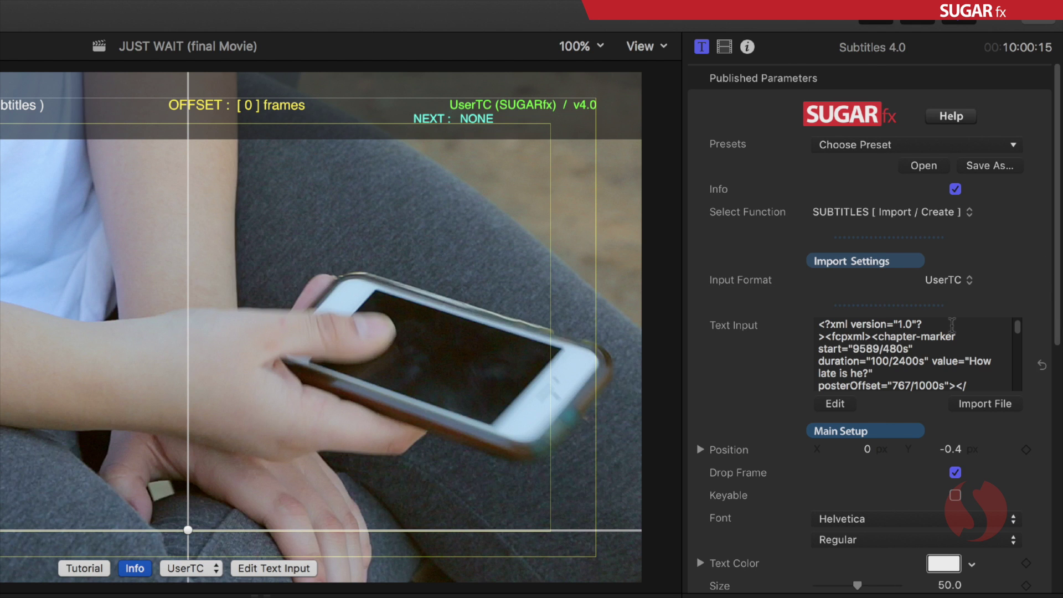
click(949, 281)
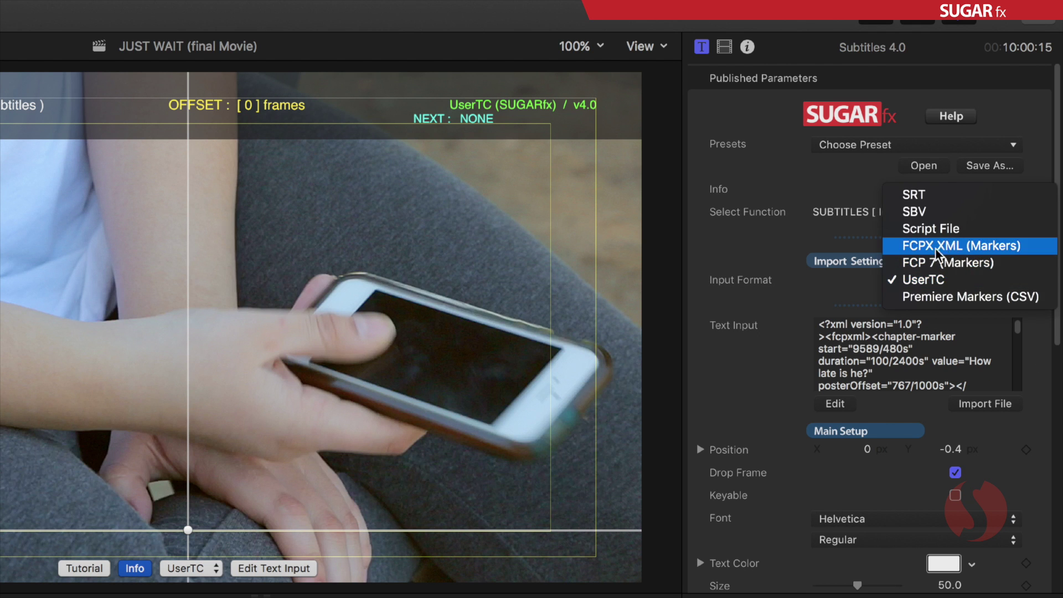
click(995, 246)
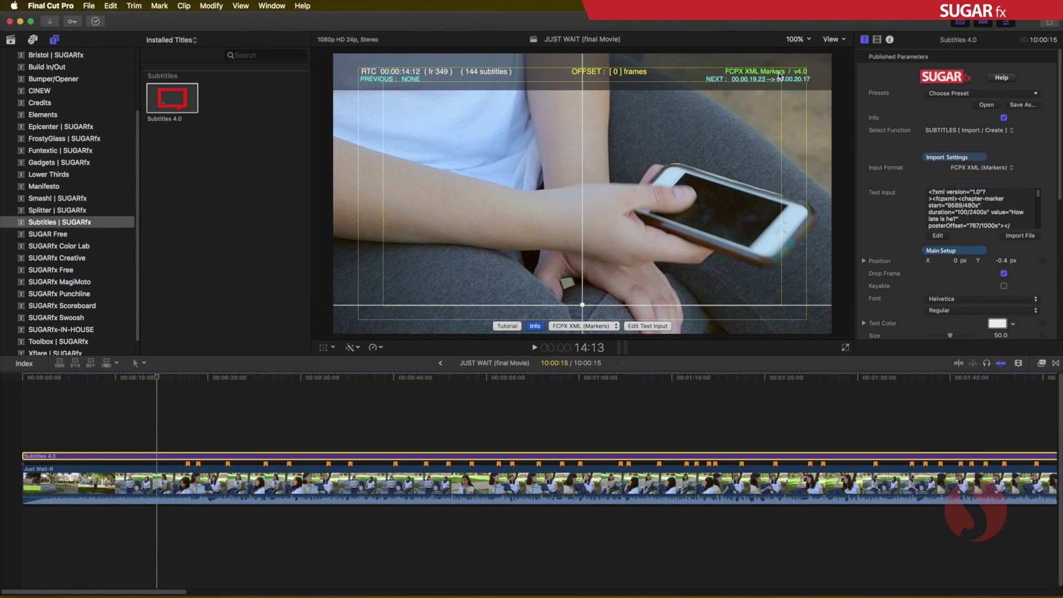
click(189, 379)
drag(190, 381, 521, 381)
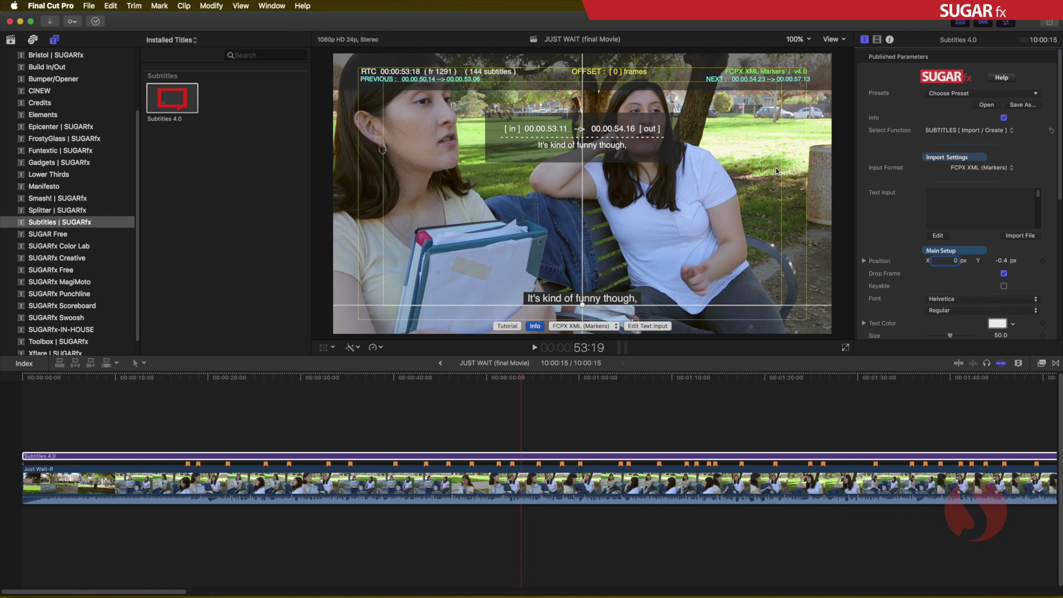
- Try the Griffin font on the subtitles, and settle on Hetilica in the Bold style
scroll(973, 182, down, 4)
click(950, 211)
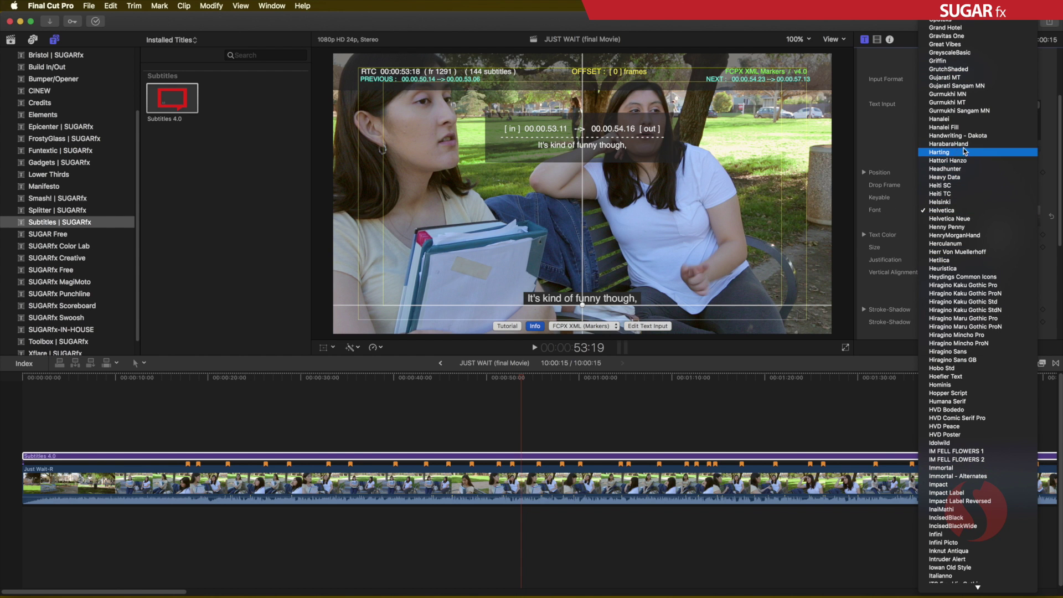
click(957, 62)
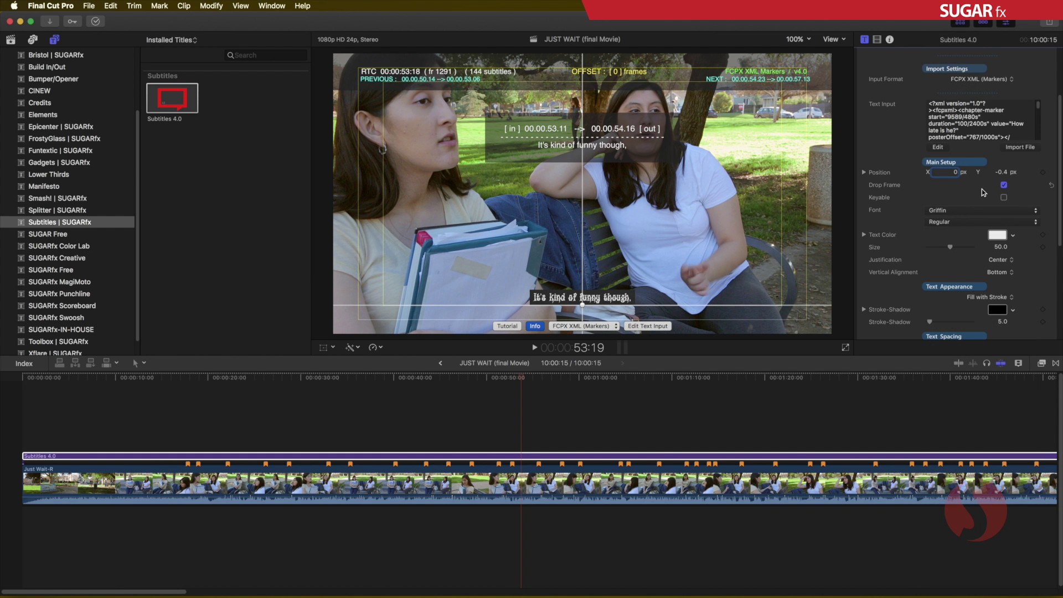
click(964, 211)
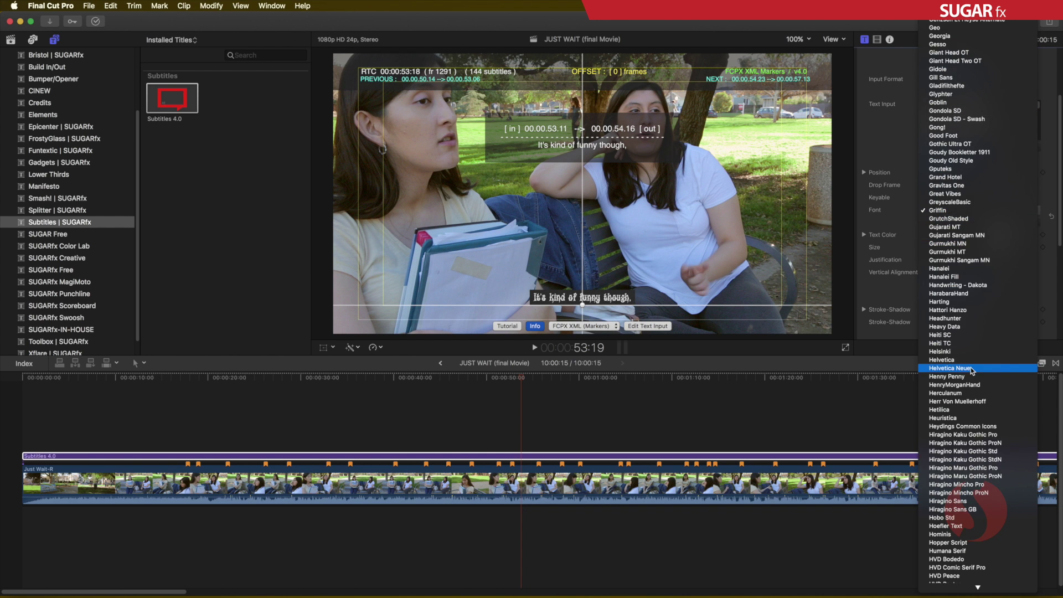
click(966, 411)
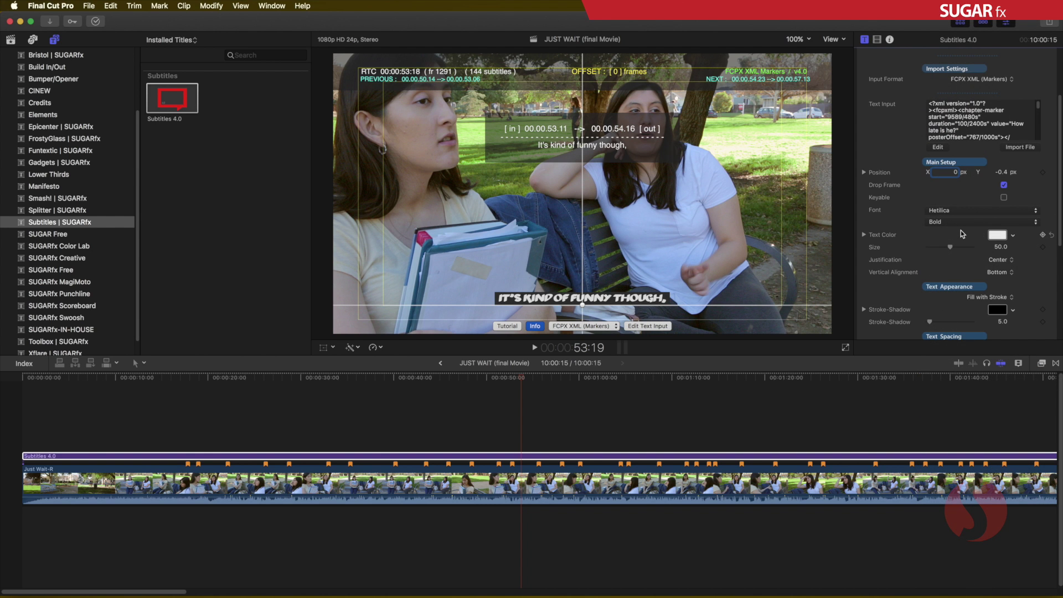
click(989, 222)
click(922, 222)
- Set the subtitle text color to yellow using the color wheel
click(993, 234)
click(683, 180)
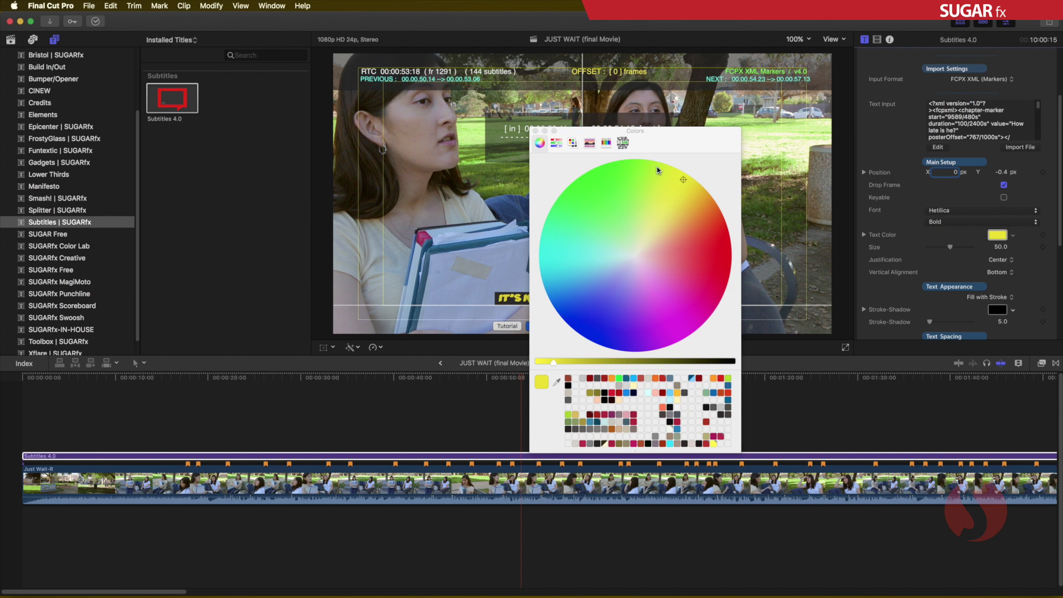
click(536, 131)
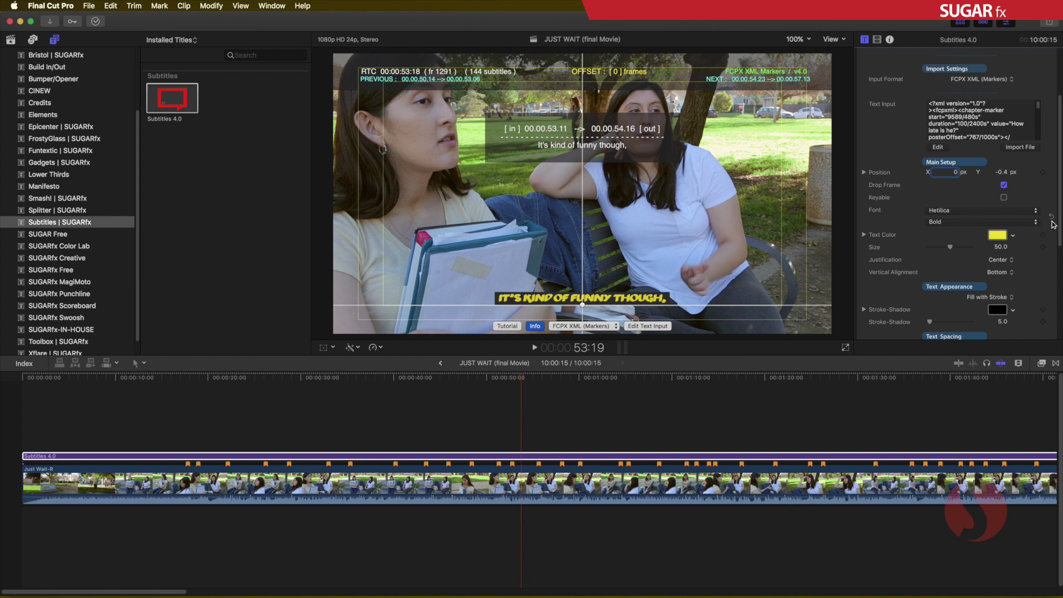
- Enlarge the text box offsets to 60 on the sides and 21 vertically, and lower the subtitle to about Y -0.42 px
scroll(1017, 268, down, 5)
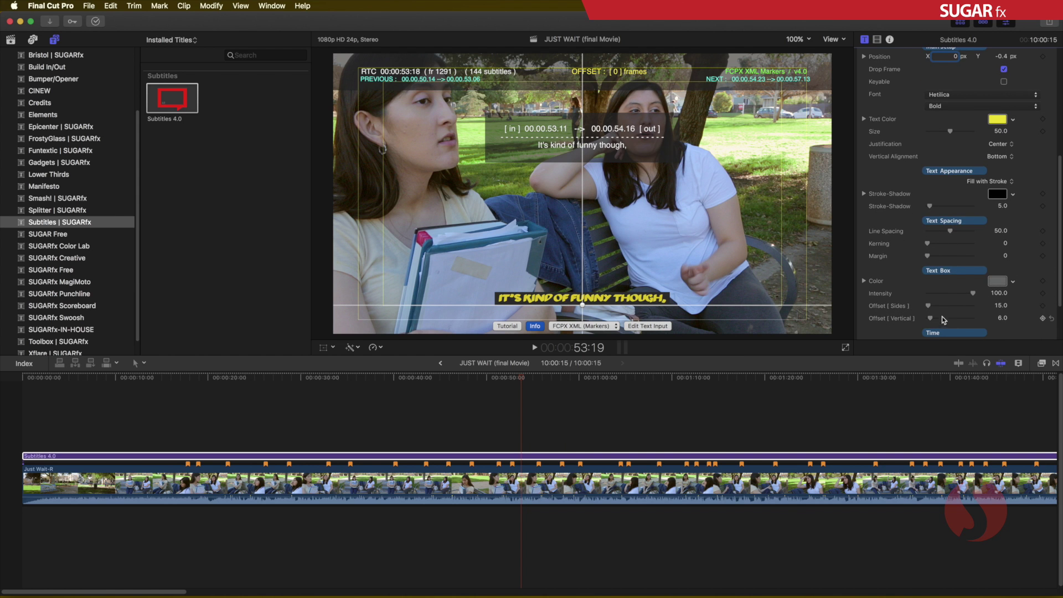
drag(932, 308, 937, 319)
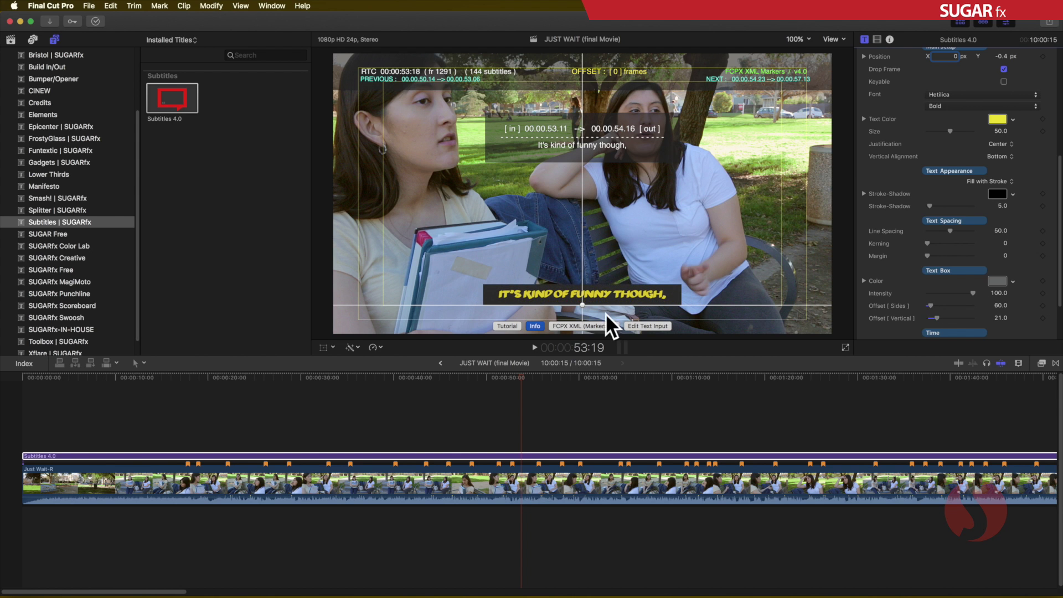
drag(582, 308, 582, 314)
- Preview the styled subtitles at 00:00:38:21 and turn off the title's Info overlay
drag(529, 383, 385, 396)
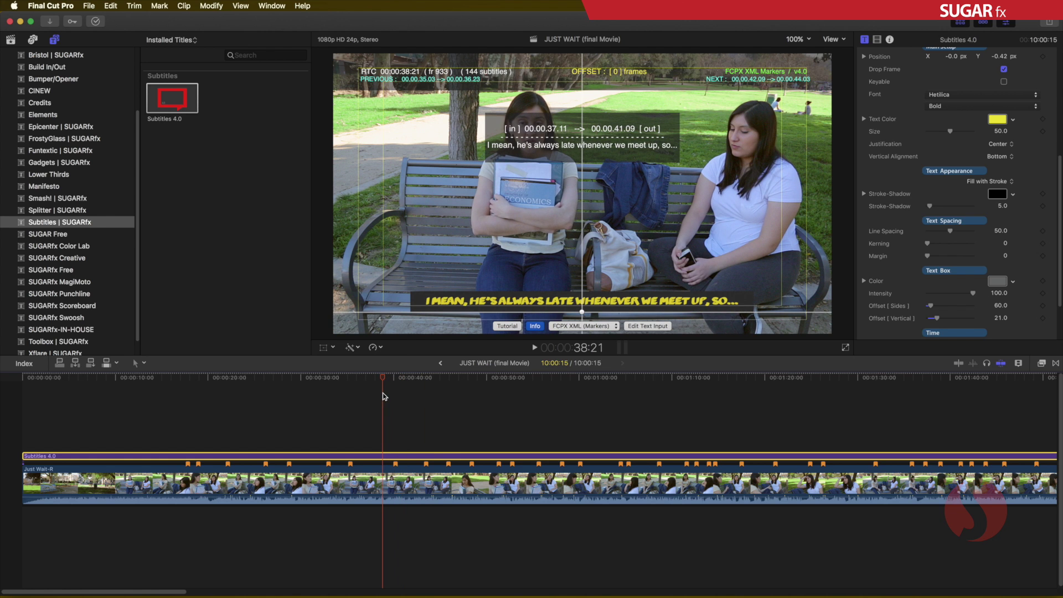
scroll(1005, 120, up, 5)
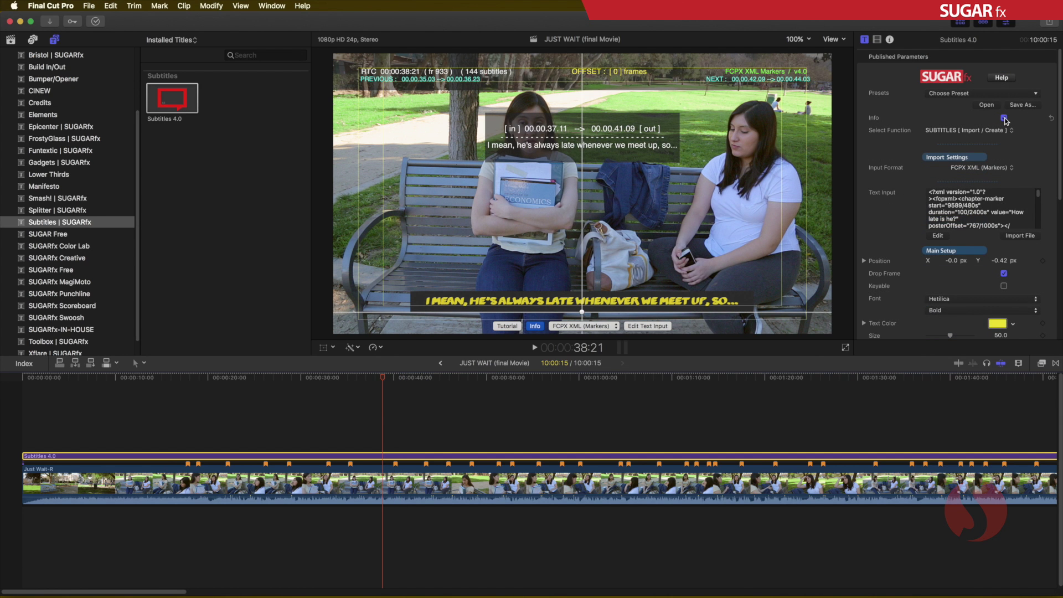
click(1005, 119)
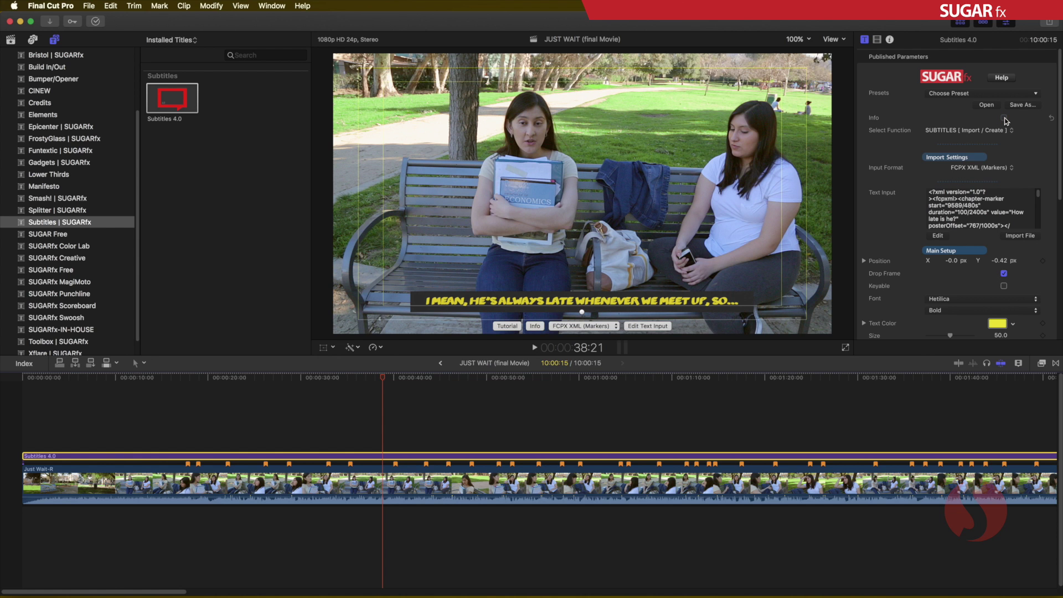